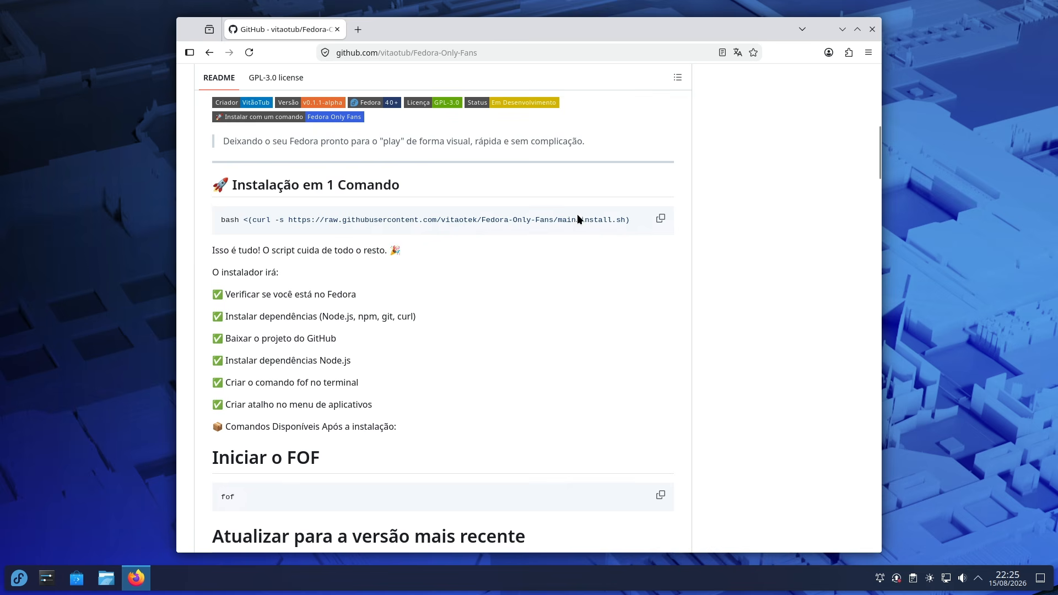
Step: Copy the one-command Fedora Only Fans installer from the README, run it in Konsole with the sudo password, and close the terminal
left_click(661, 219)
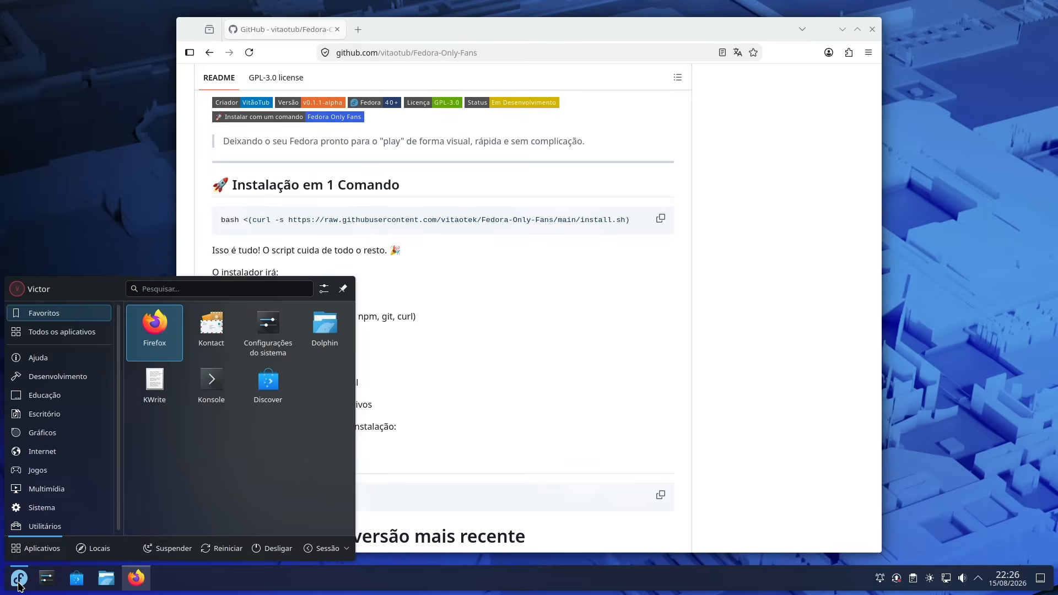
left_click(208, 393)
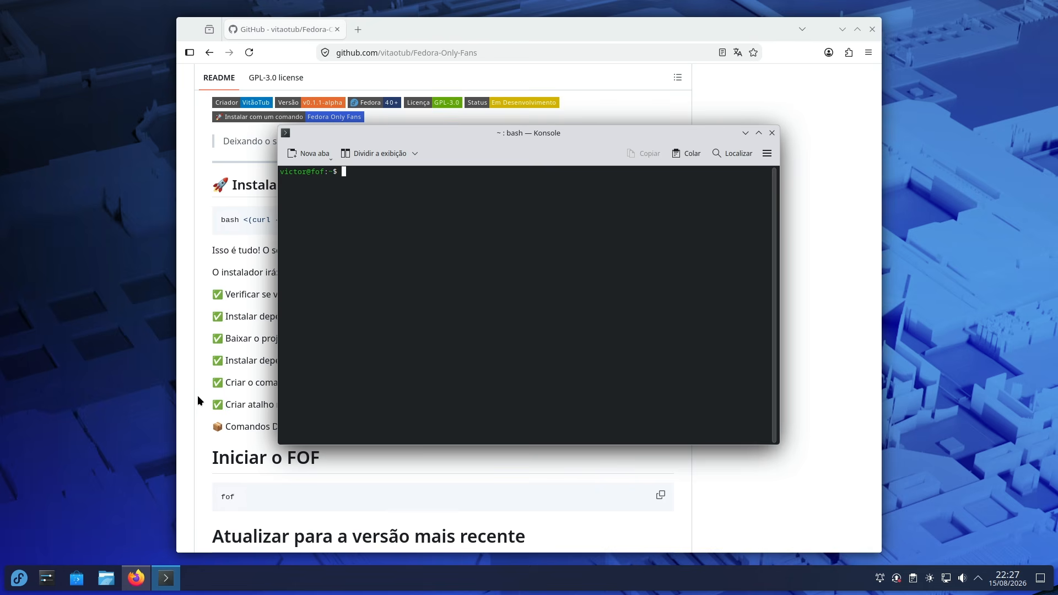
key("ctrl+shift+v")
key("Return")
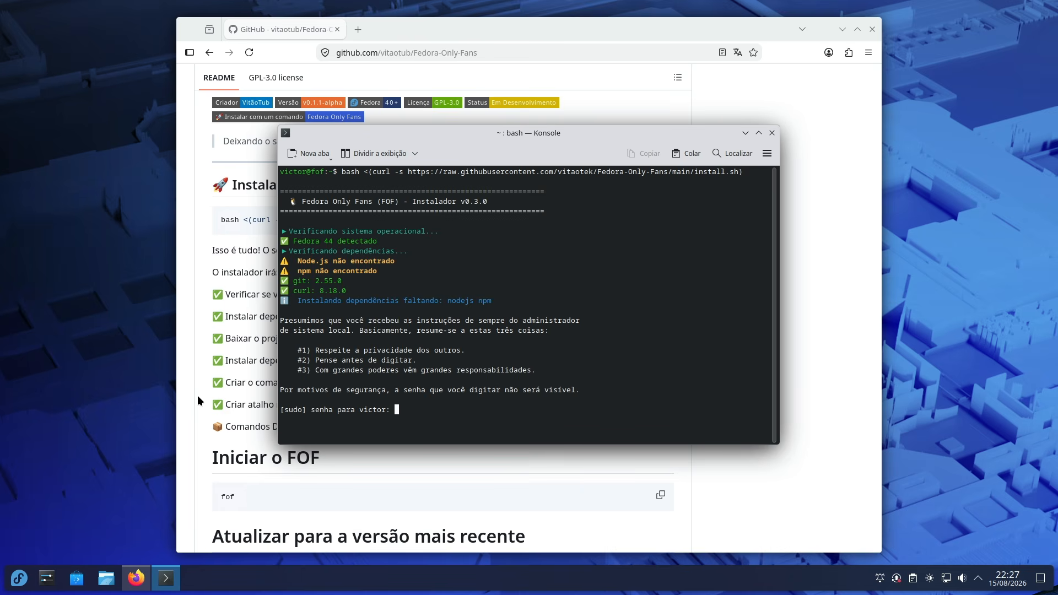
left_click(871, 29)
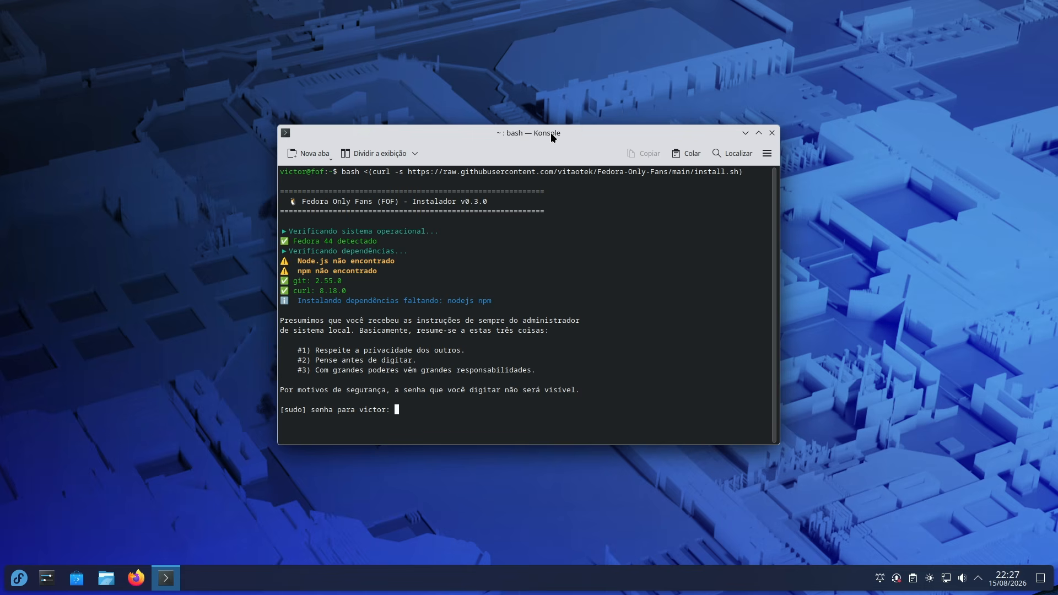
key("Return")
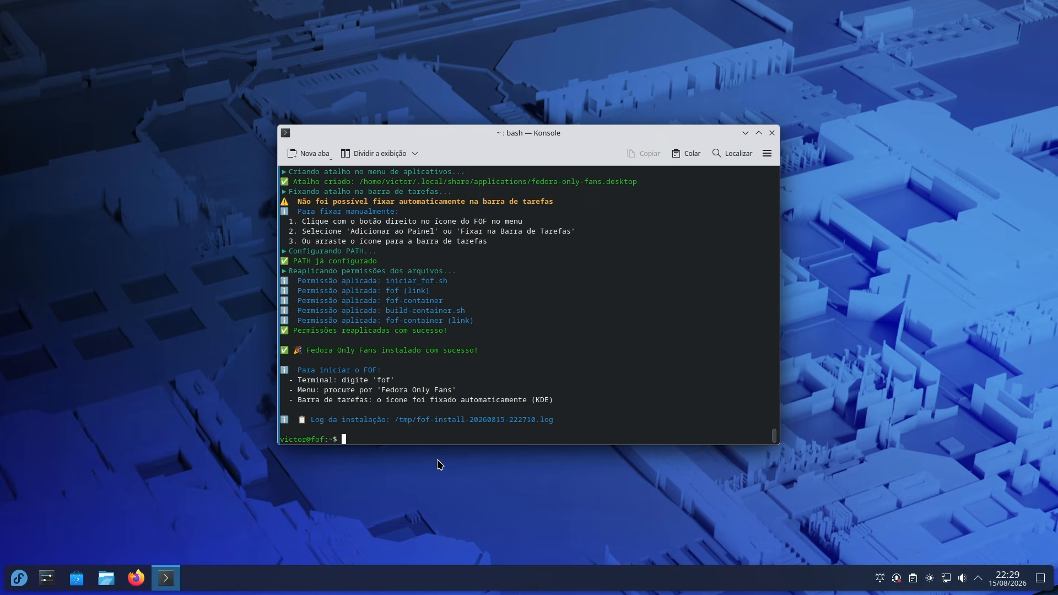
left_click(772, 134)
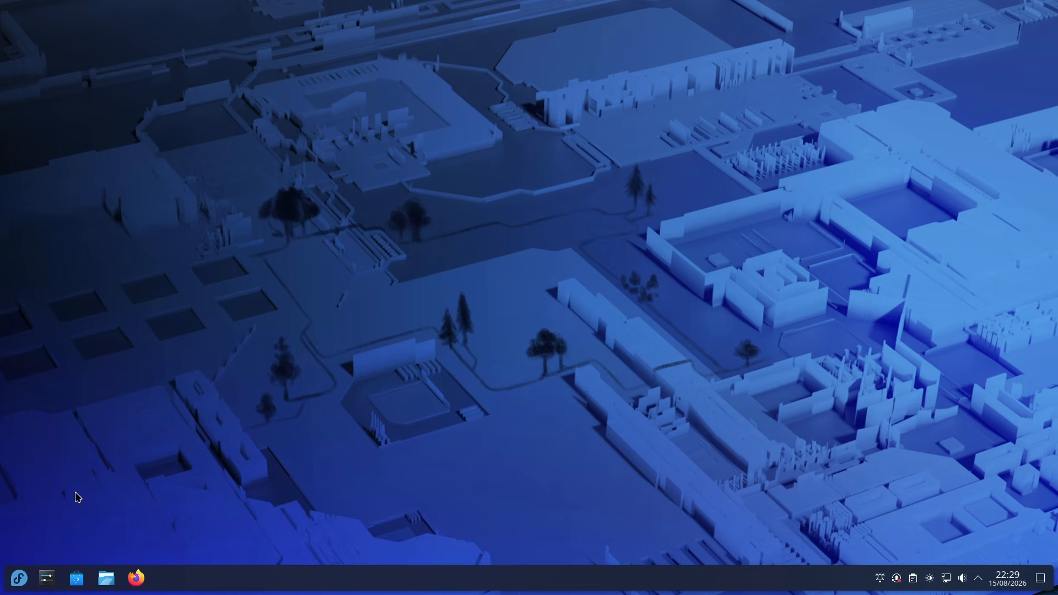
Step: Pin the Fedora Only Fans application from the Sistema category to the task manager
left_click(19, 579)
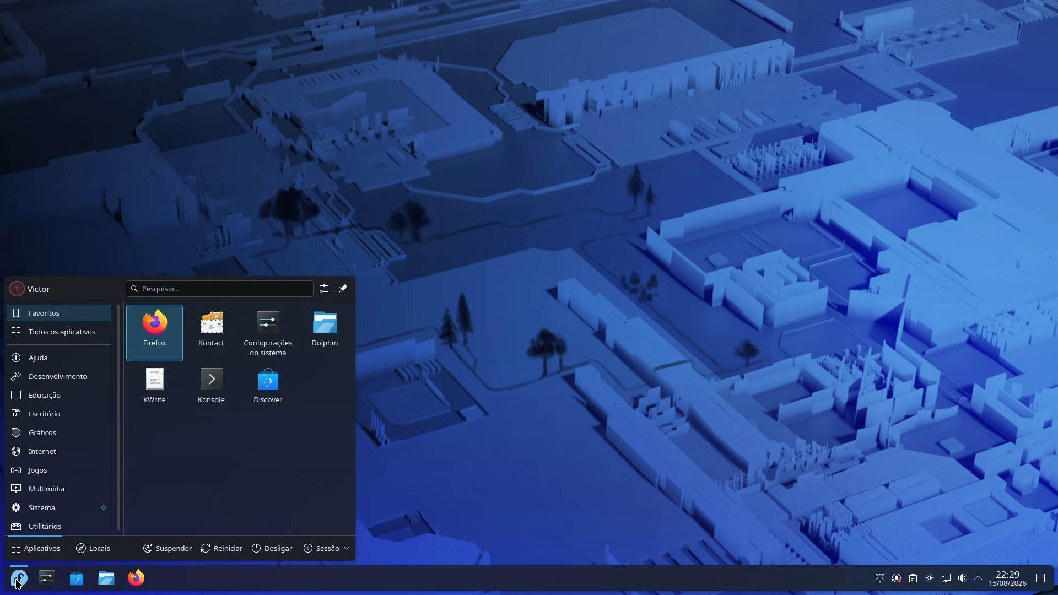
left_click(42, 507)
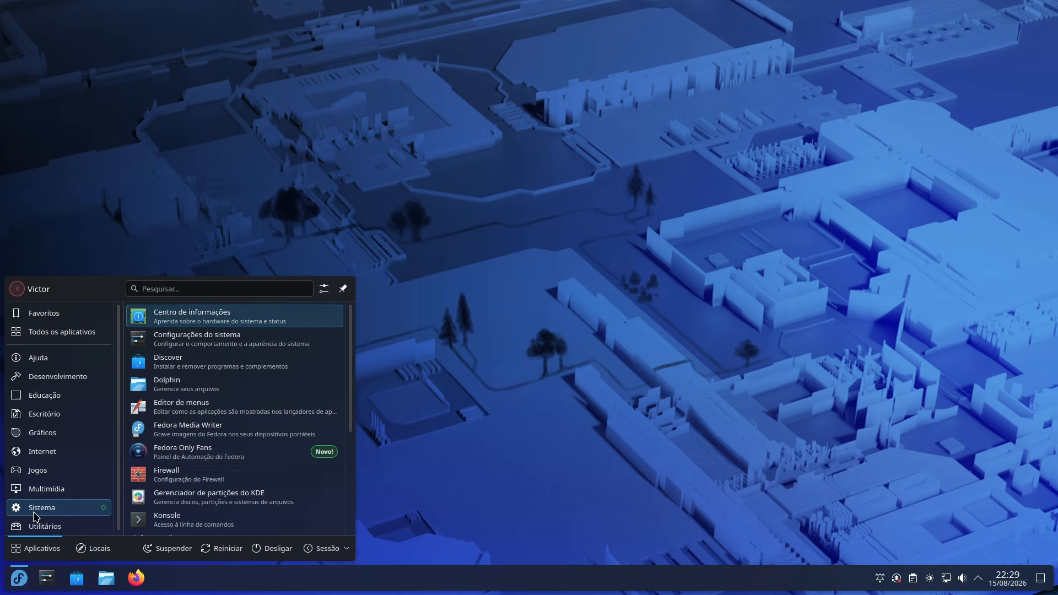
right_click(236, 456)
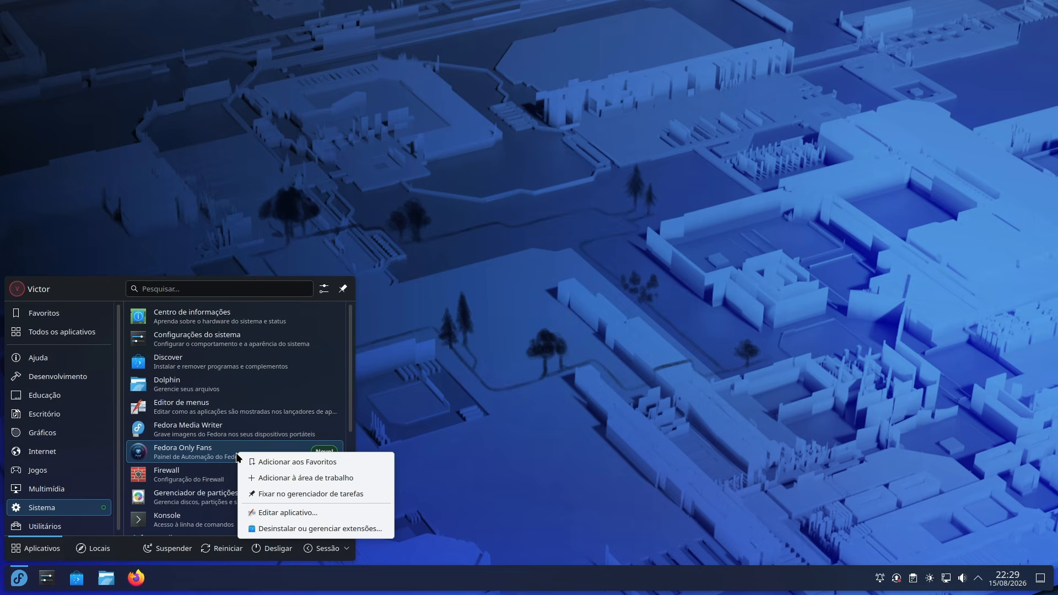
left_click(285, 491)
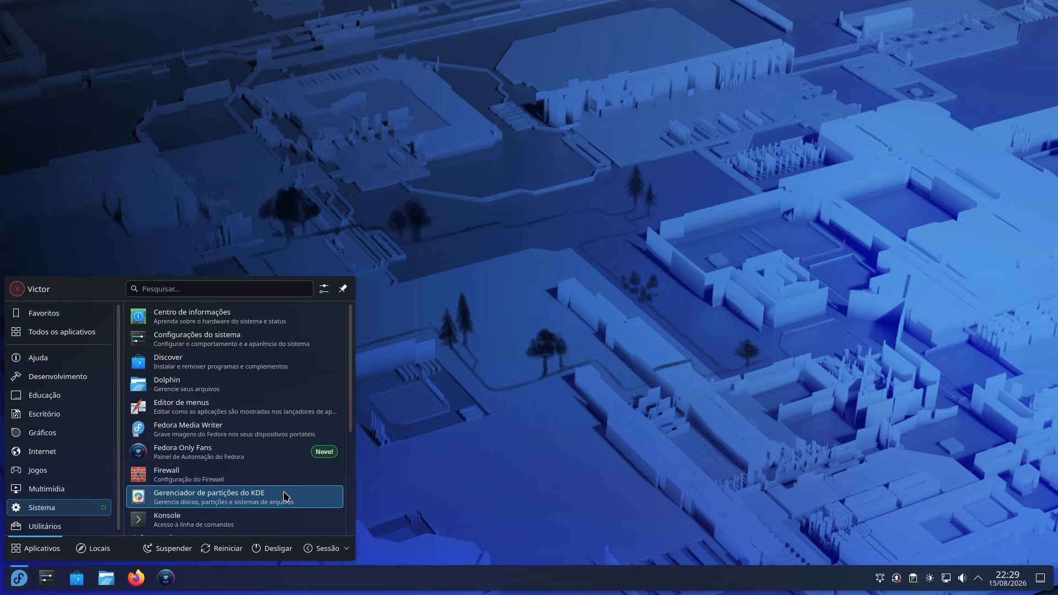
Step: Launch Fedora Only Fans and run the complete Fedora update, authorizing it with the account password
left_click(166, 578)
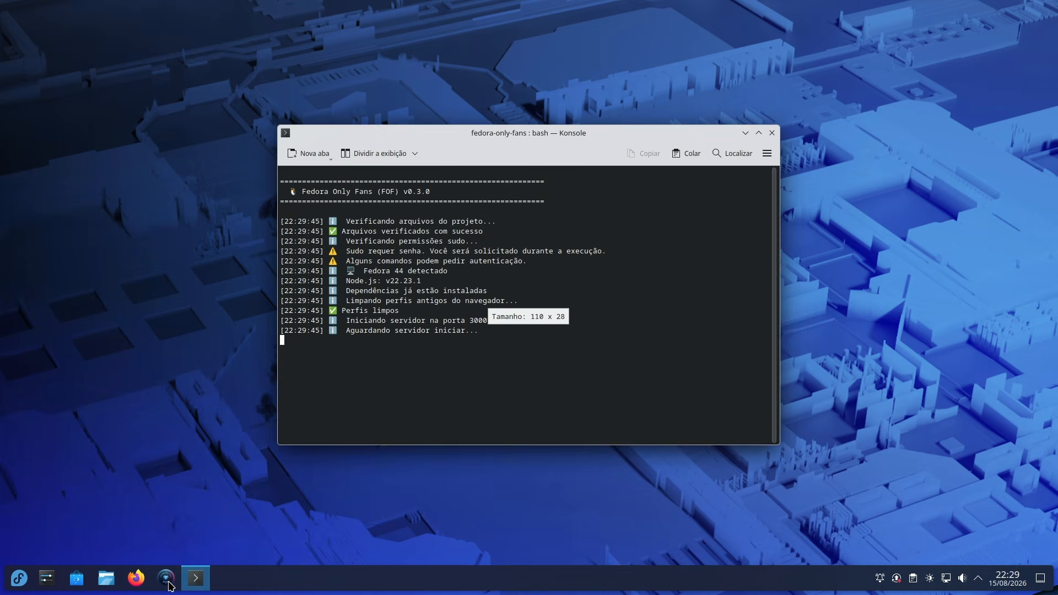
mouse_move(164, 583)
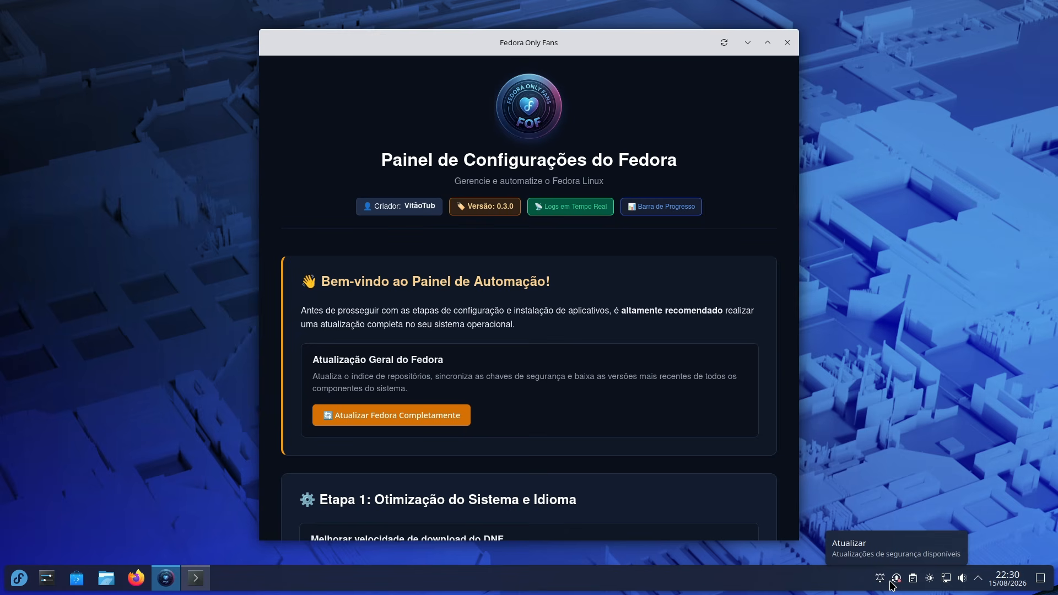
left_click(388, 416)
type("****")
key("Return")
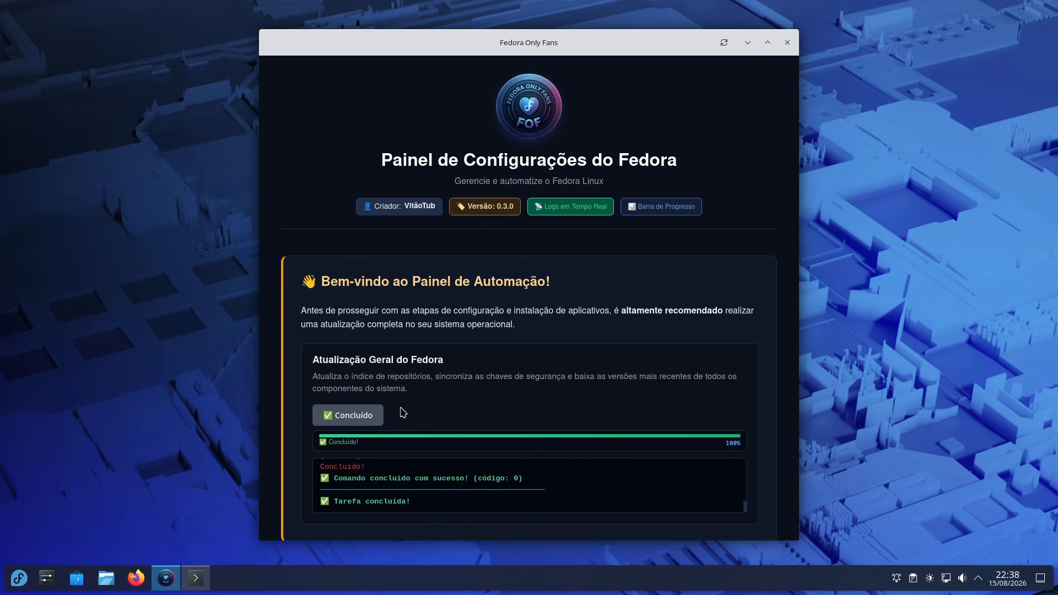
Step: Close the Fedora Only Fans panel and restart the computer after the system update
left_click(786, 42)
left_click(19, 577)
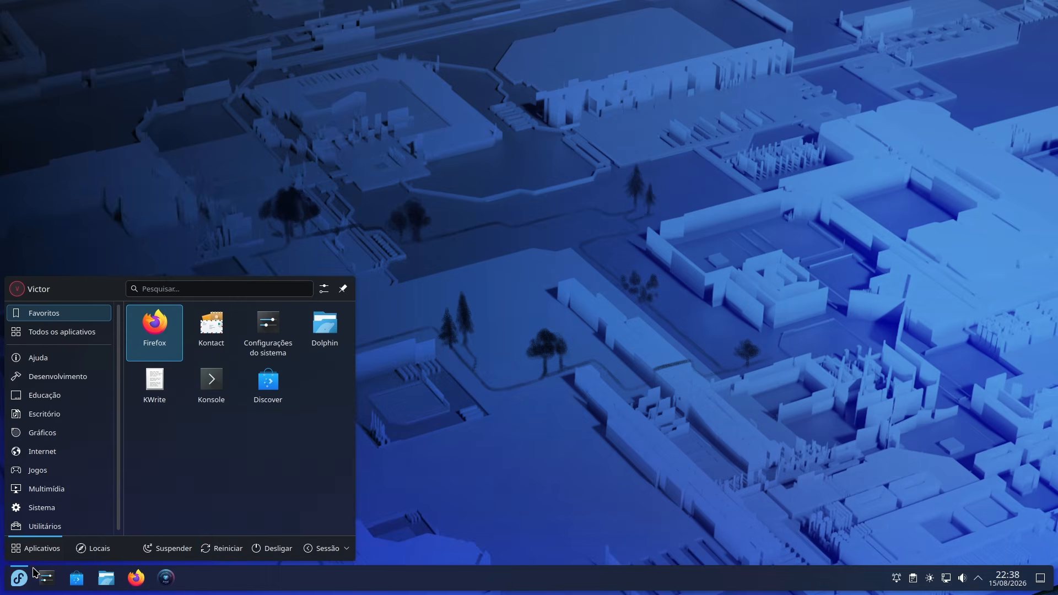
left_click(210, 548)
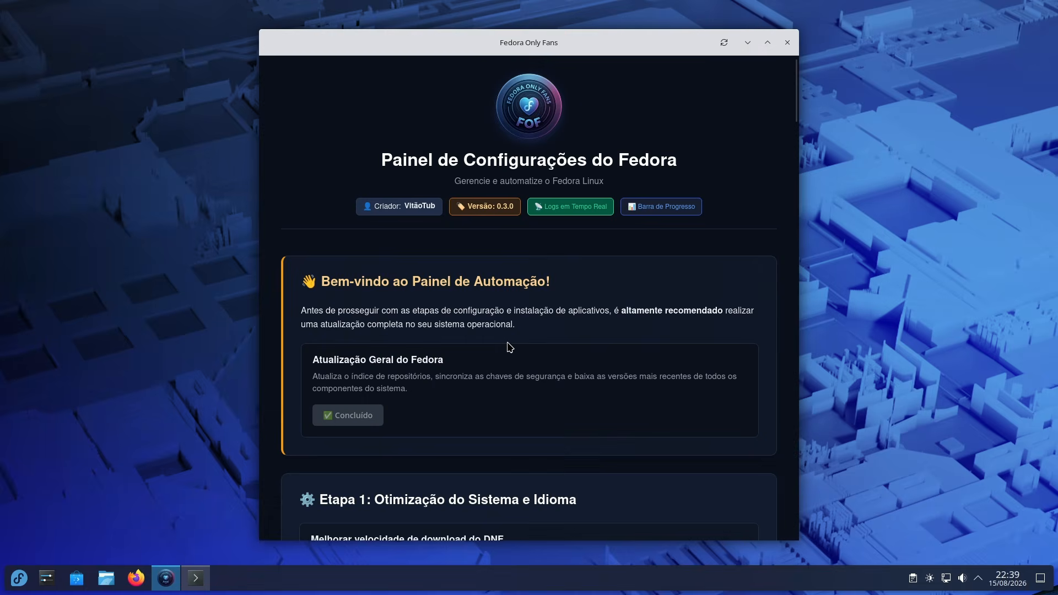
Step: Apply the DNF download speed adjustment with 5 simultaneous connections, authorizing it with the account password
scroll(508, 349, "down", 4)
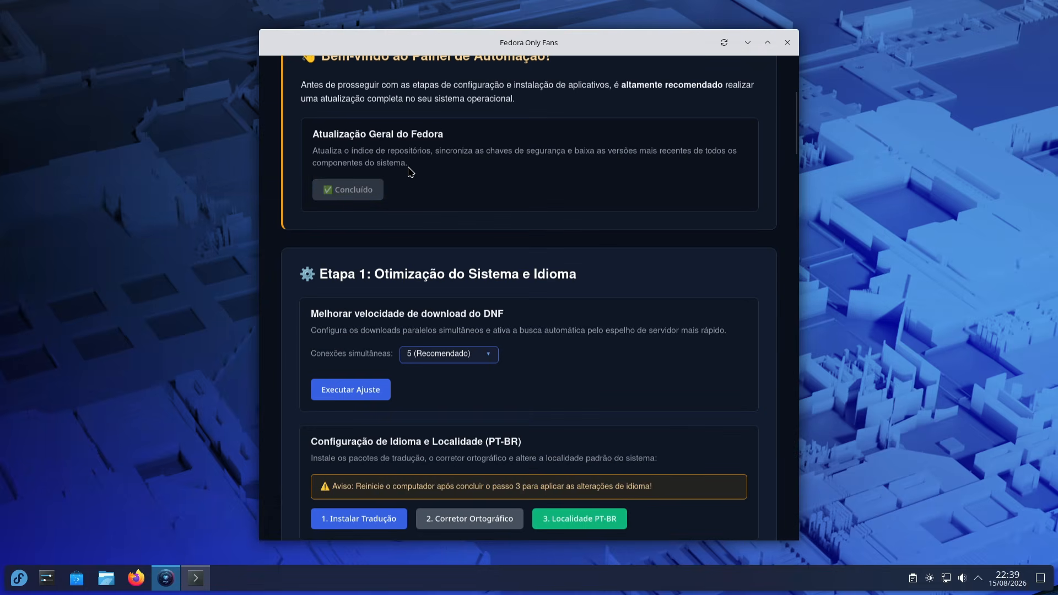
scroll(418, 182, "down", 1)
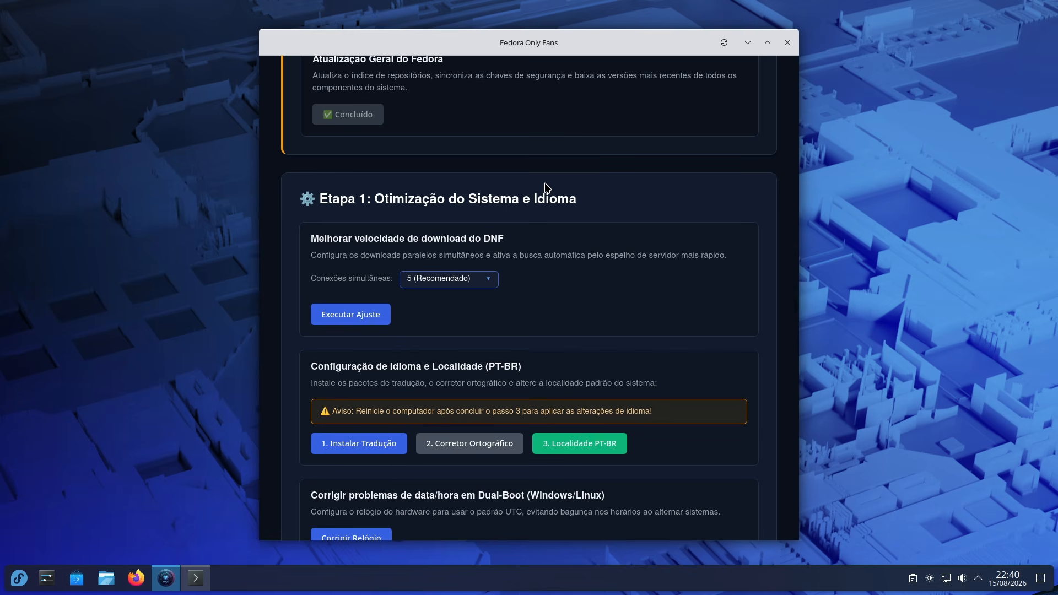
left_click(485, 284)
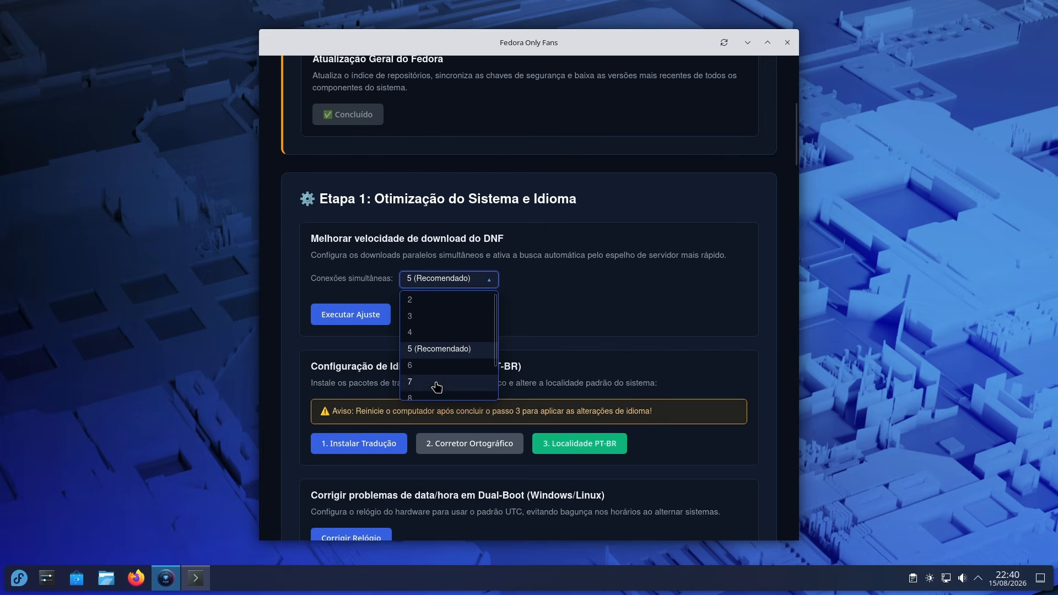
scroll(439, 384, "down", 2)
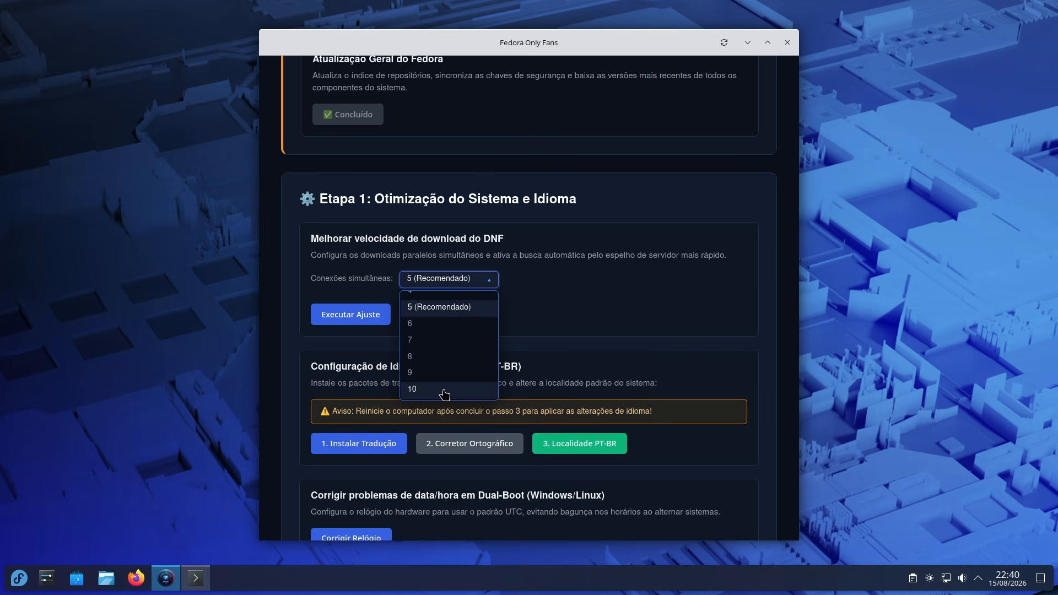
left_click(446, 307)
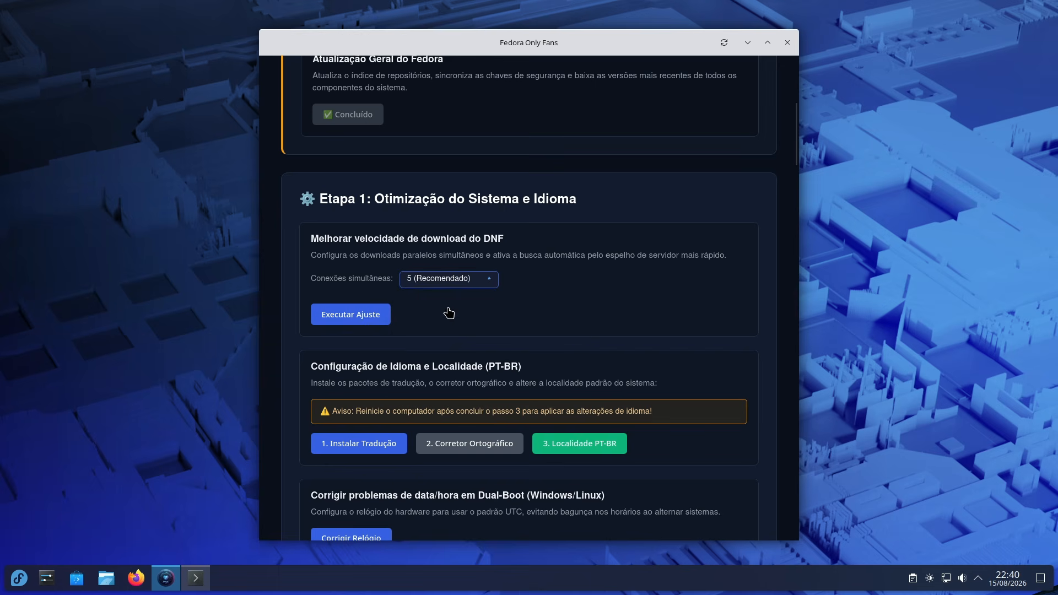
left_click(367, 314)
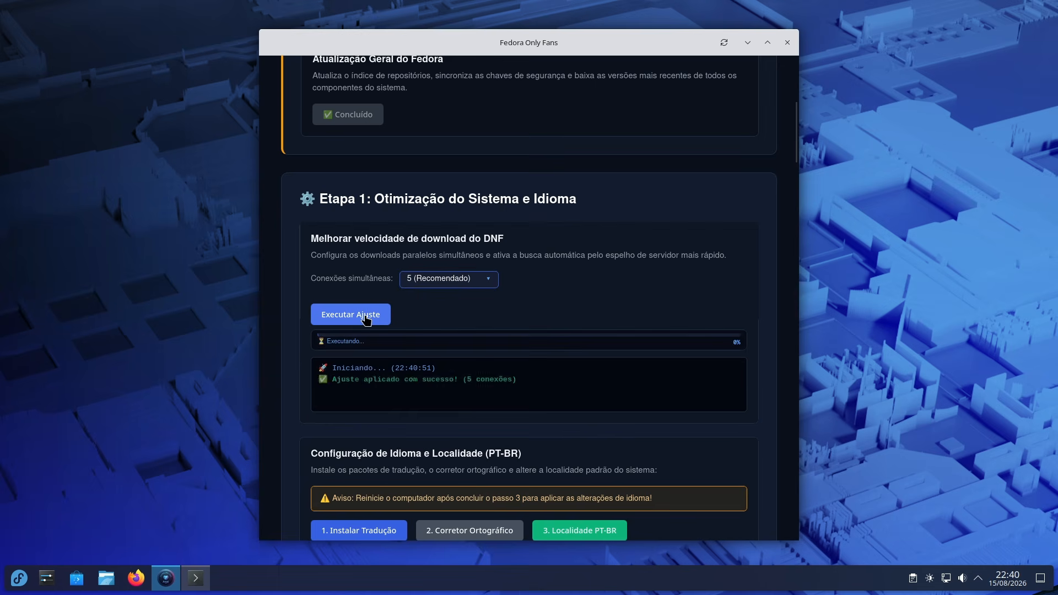
type("•••••••")
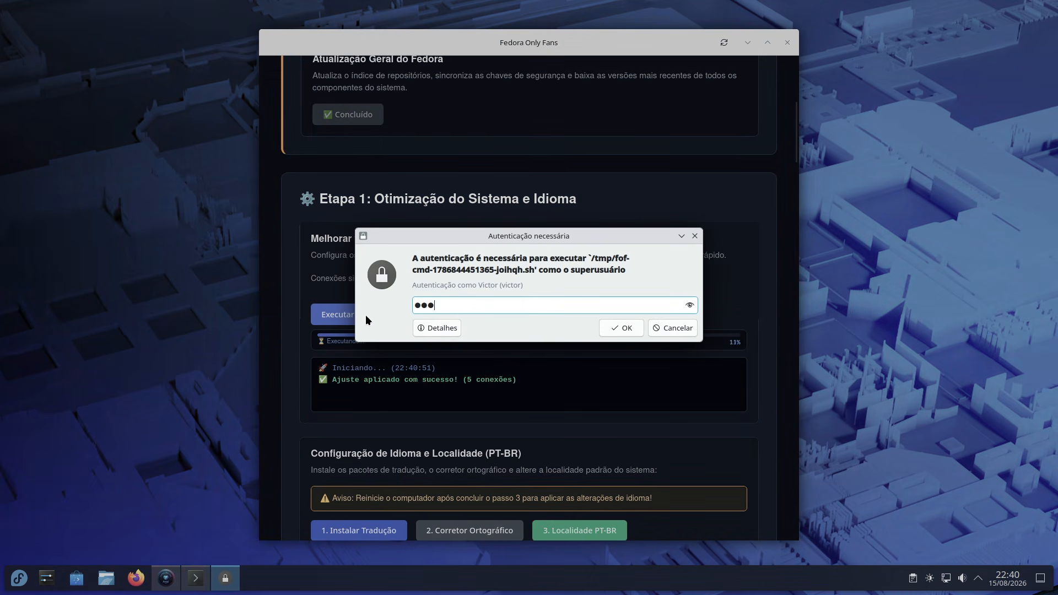
key("Return")
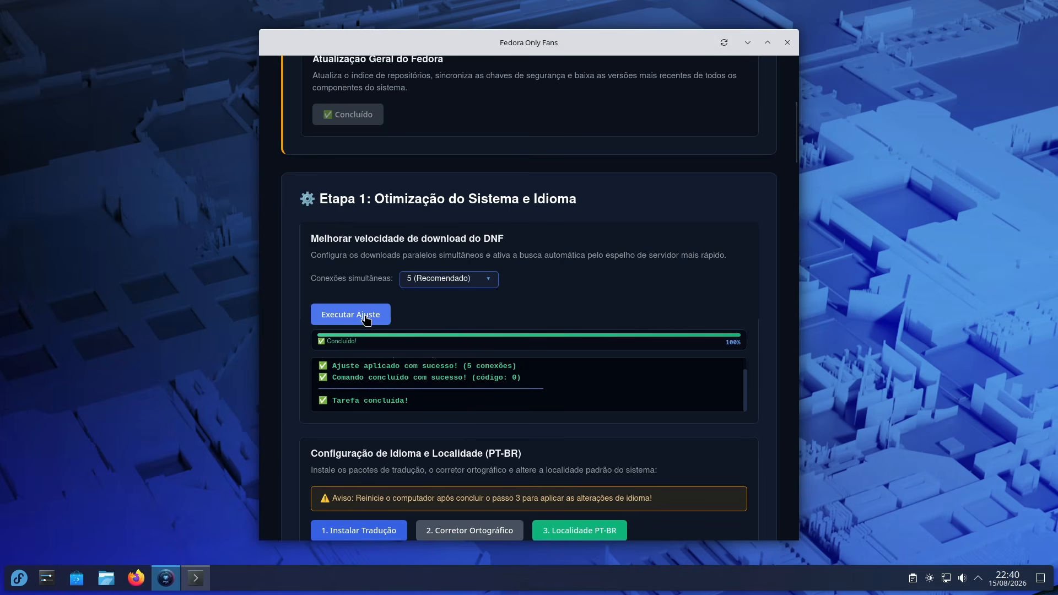
Step: Install the PT-BR translation packages from the language and locale configuration, authorizing with the account password
scroll(367, 319, "down", 4)
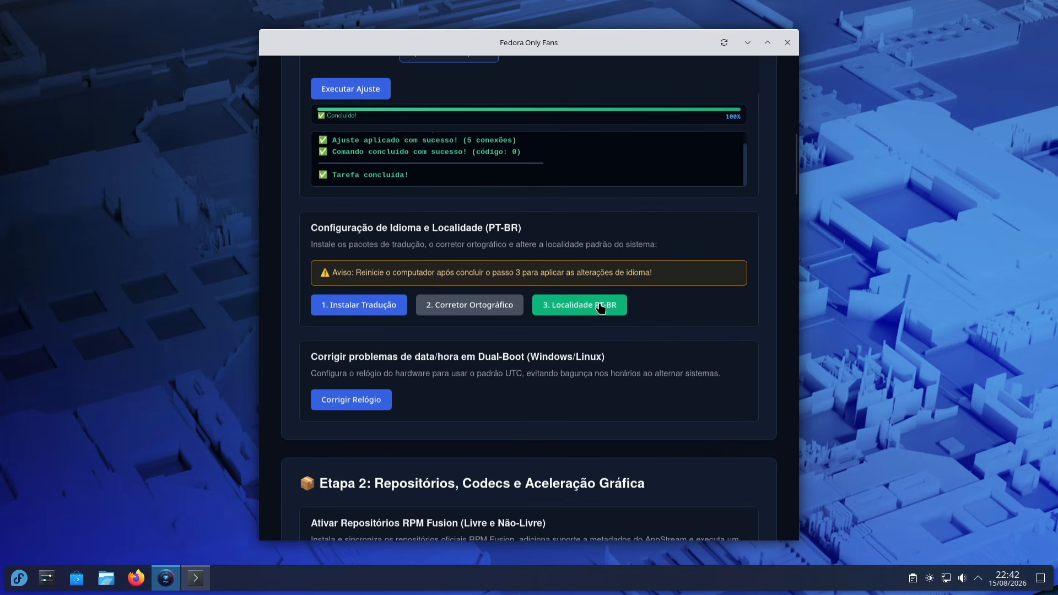
left_click(336, 305)
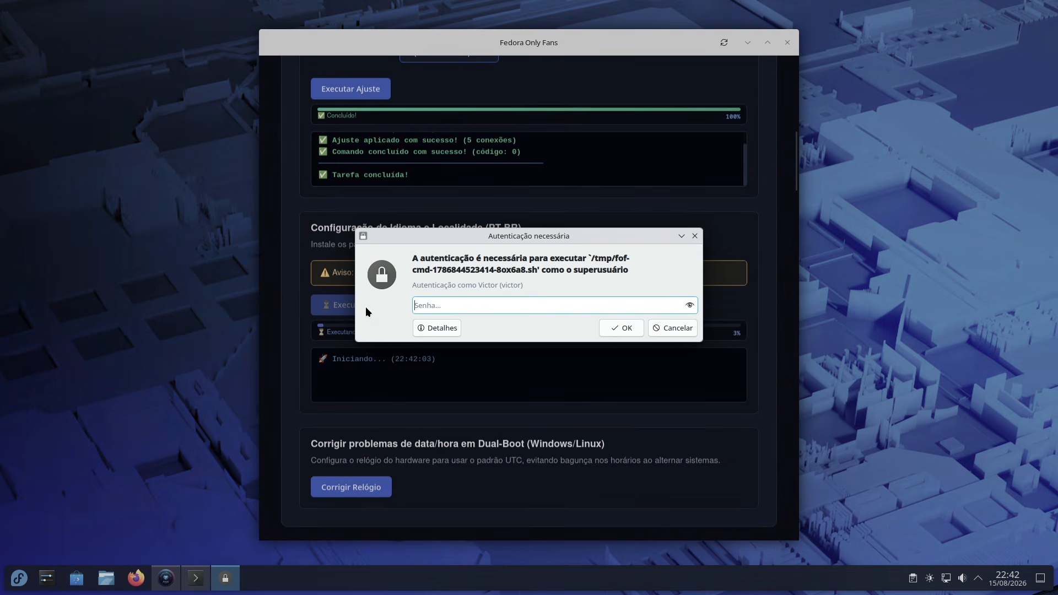
type("******")
key("Return")
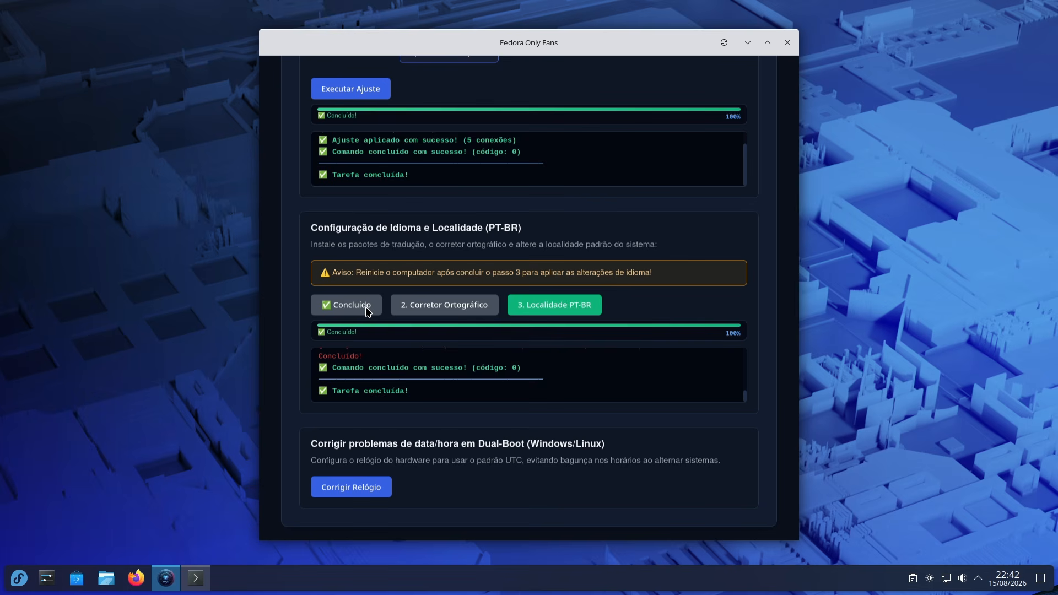
Step: Install the spell checker and apply the PT-BR locale, authorizing with the account password
left_click(455, 310)
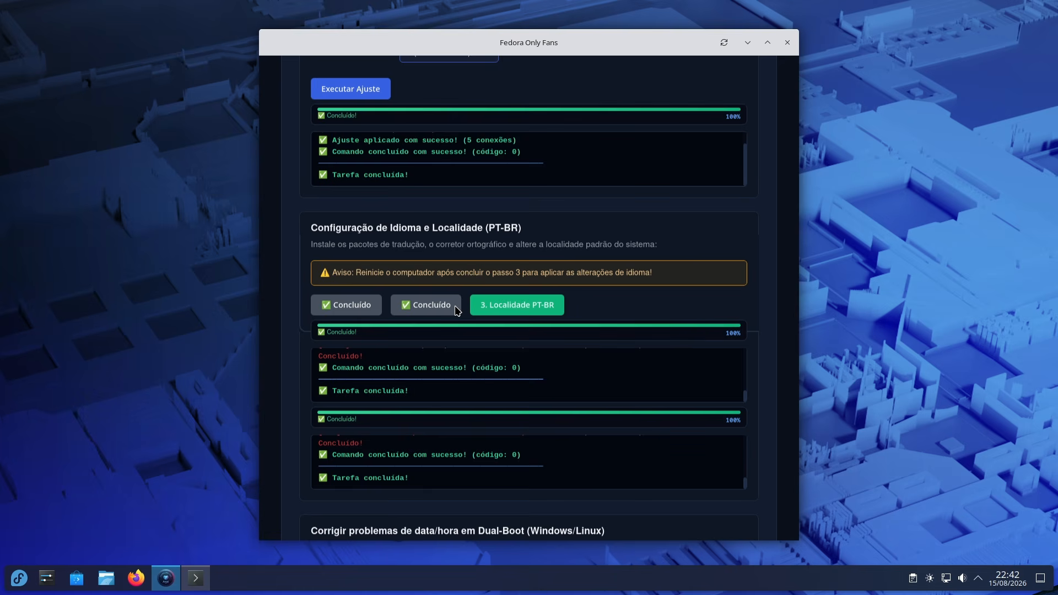
left_click(523, 304)
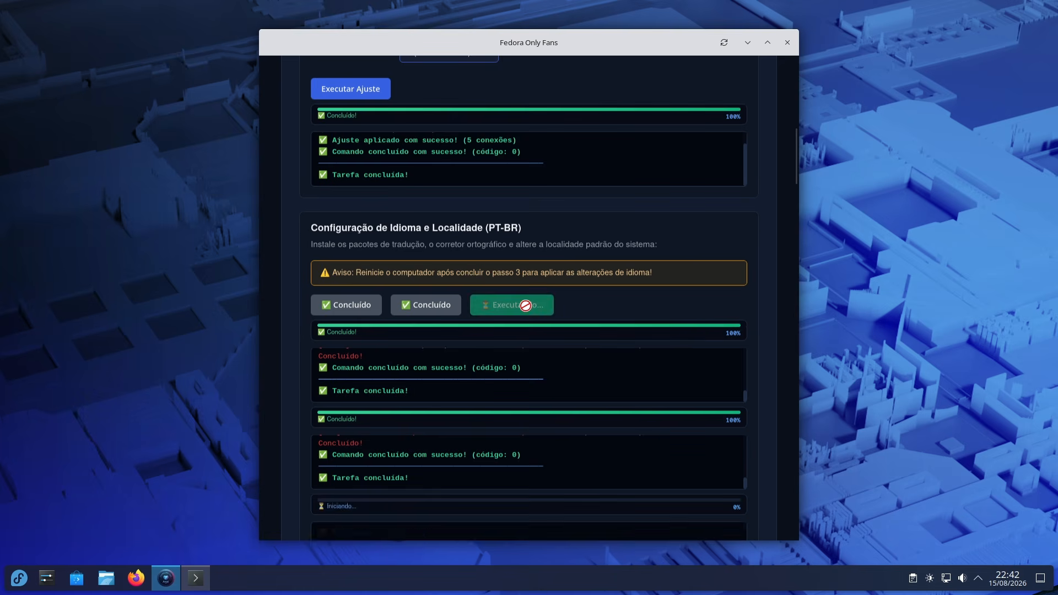
type("******")
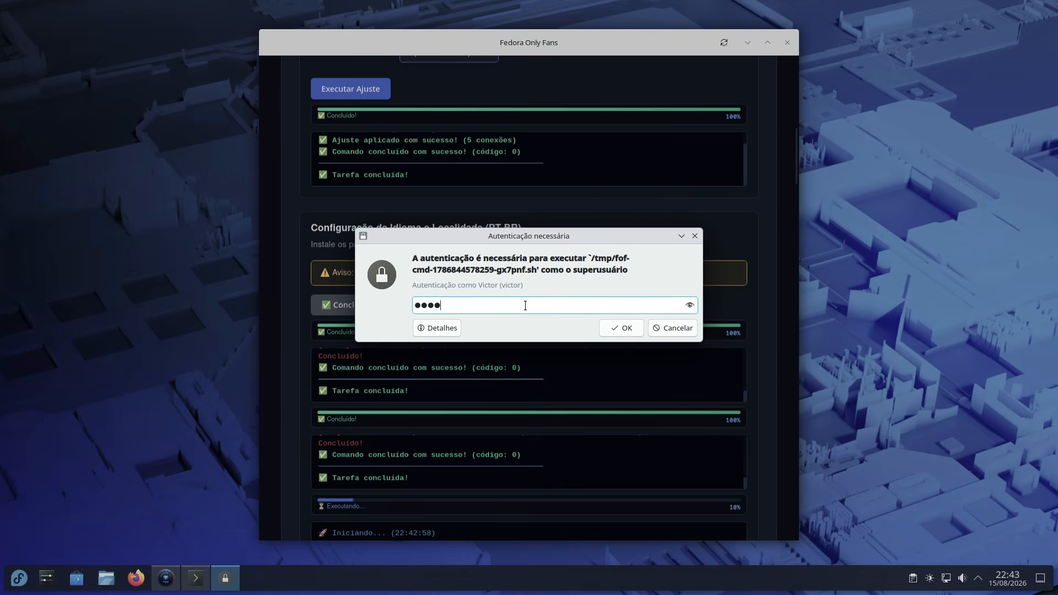
key("Return")
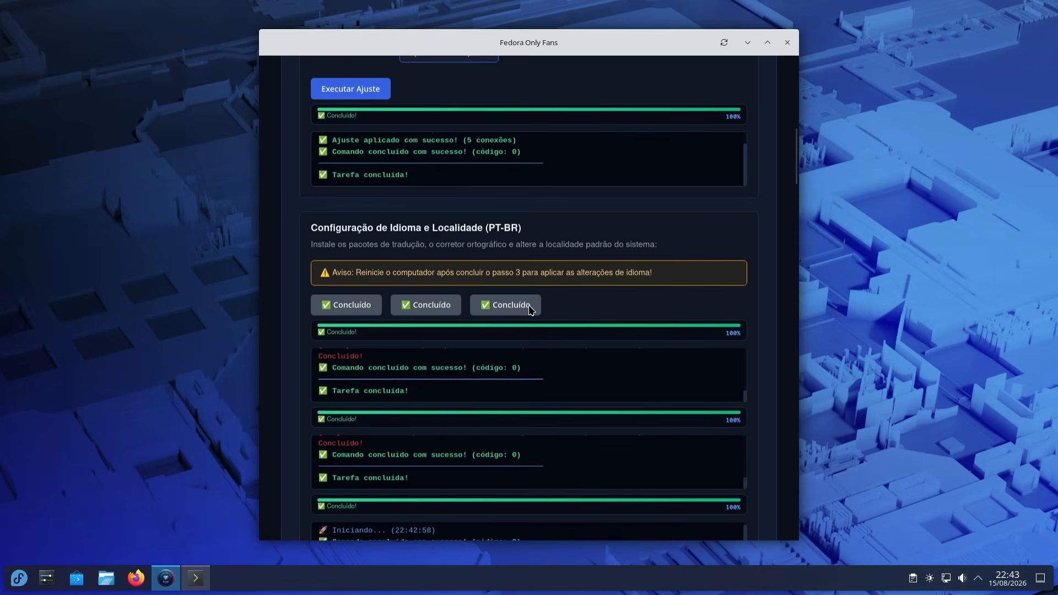
Step: Close the configuration panel and restart the computer to apply the language changes
left_click(787, 43)
left_click(20, 577)
left_click(223, 548)
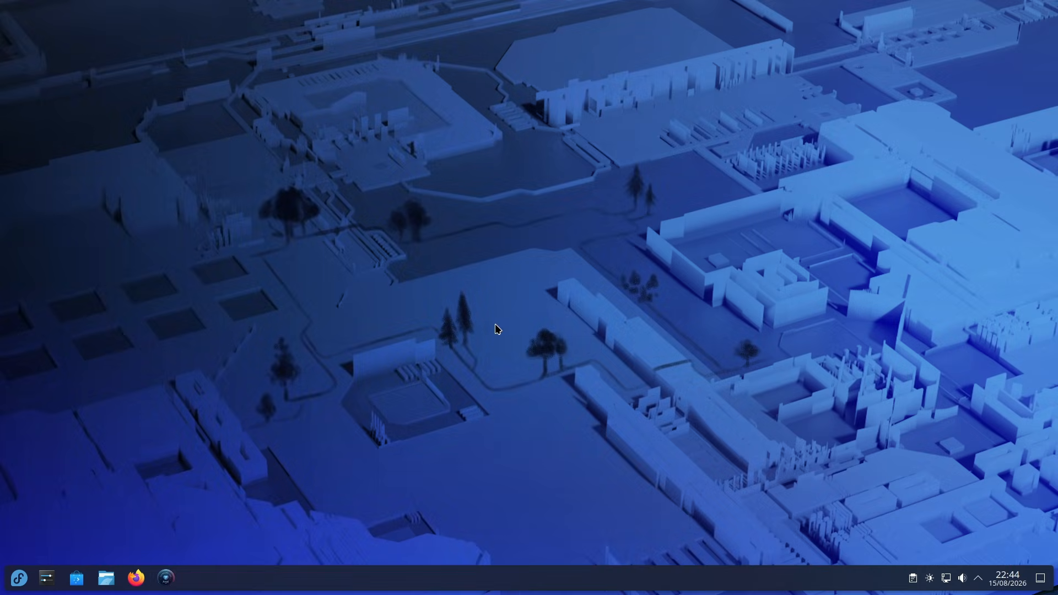
Step: Reopen Fedora Only Fans and run the dual-boot date and time correction, authorizing it with the account password
left_click(169, 576)
scroll(335, 287, "down", 10)
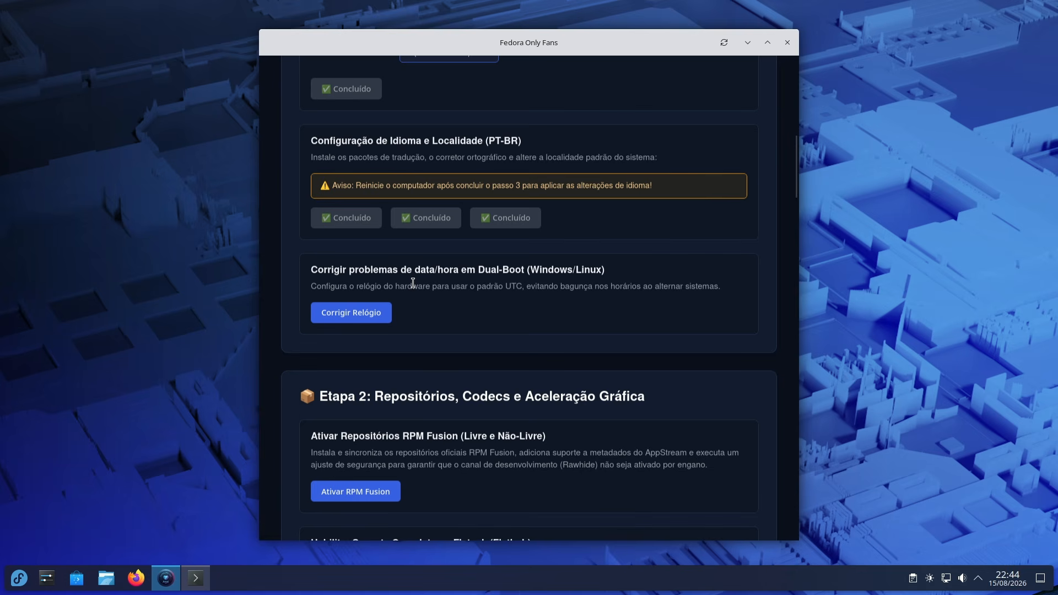
left_click(352, 313)
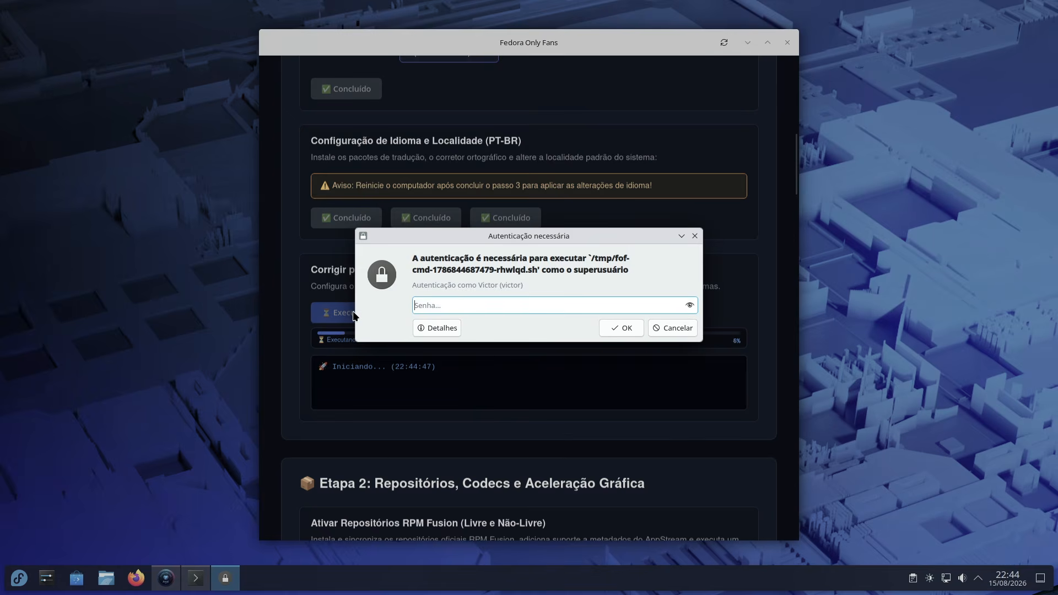
type("**********")
key("Return")
Step: Run the activation of the free and non-free RPM Fusion repositories in stage 2, authorizing with the account password
scroll(450, 406, "down", 5)
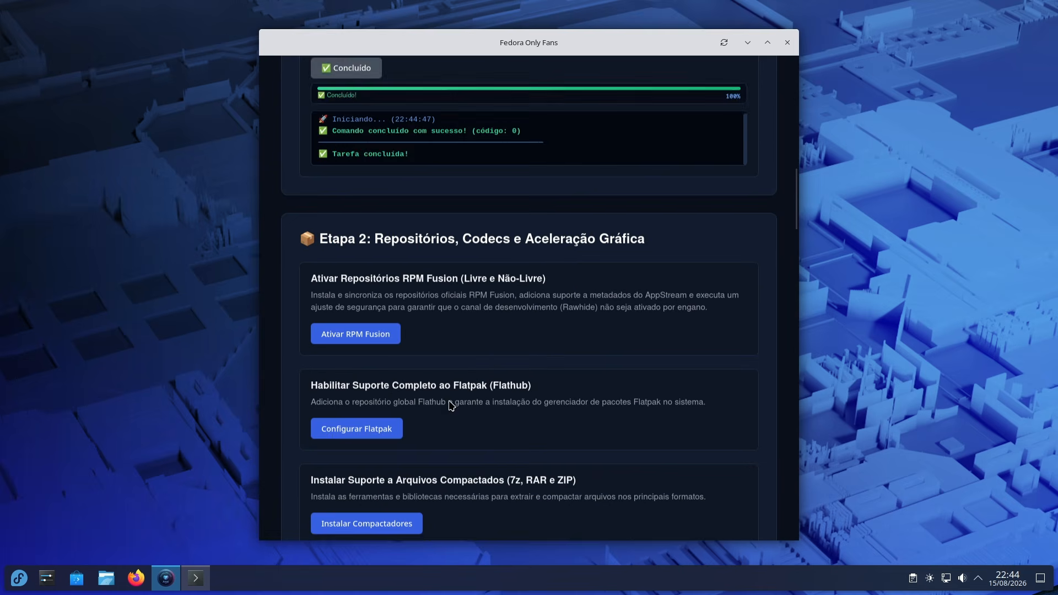
scroll(455, 393, "down", 1)
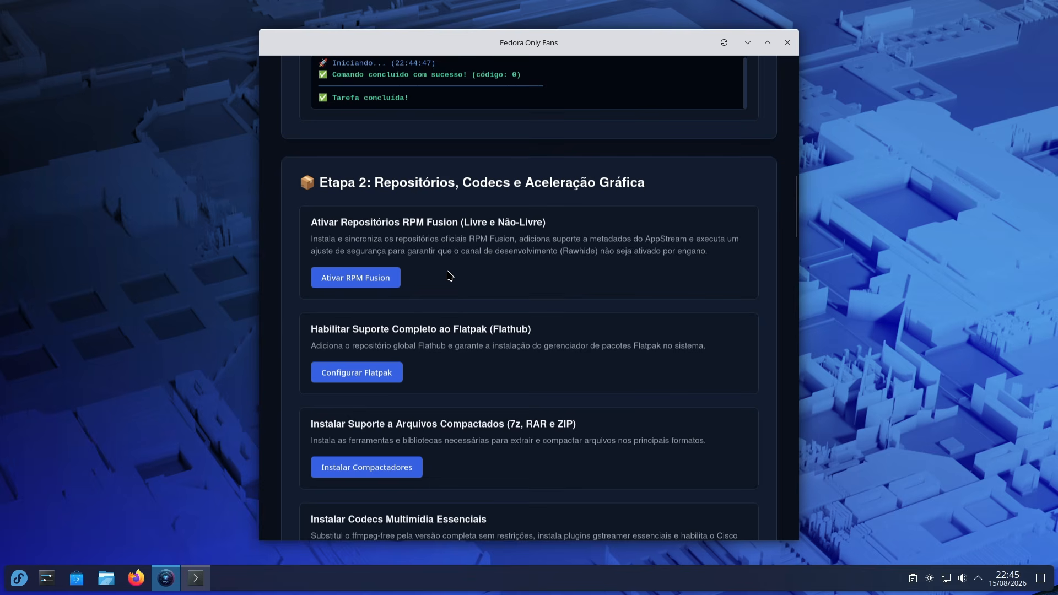
left_click(370, 281)
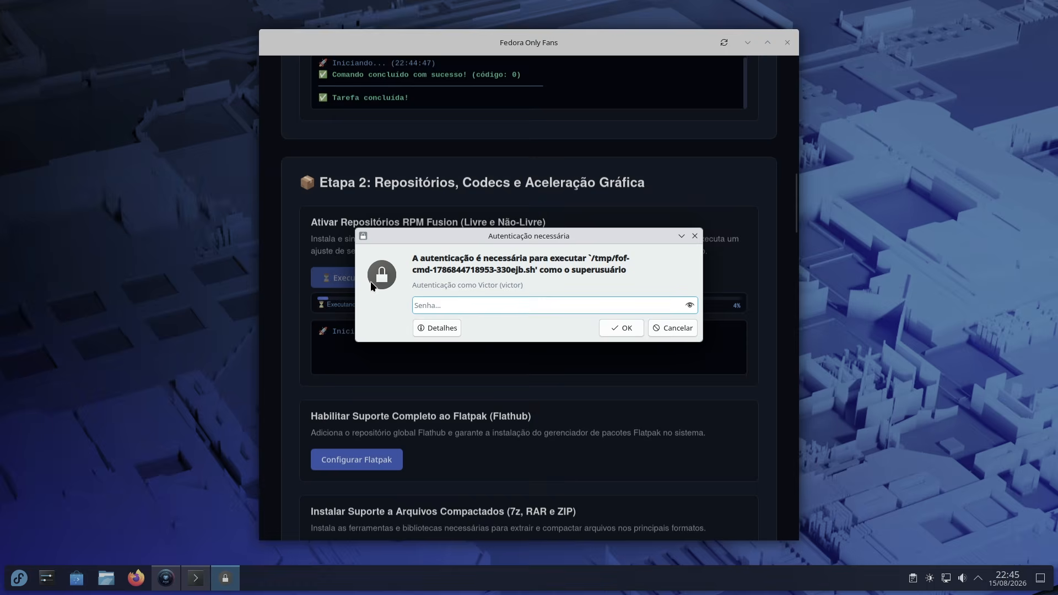
type("******")
key("Return")
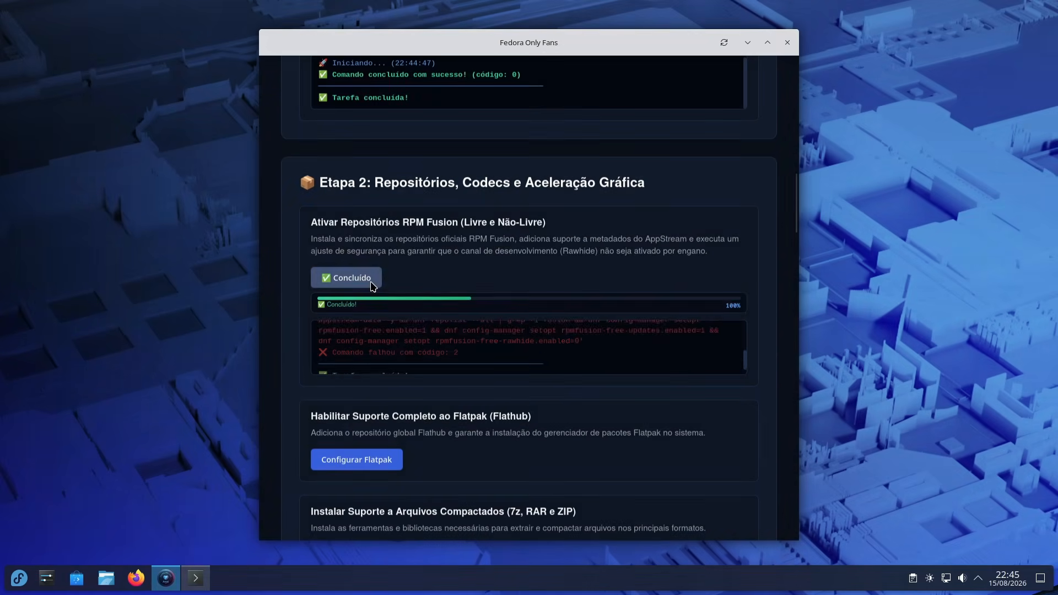
Step: Configure full Flatpak support with the Flathub repository, authorizing with the account password
scroll(397, 262, "down", 4)
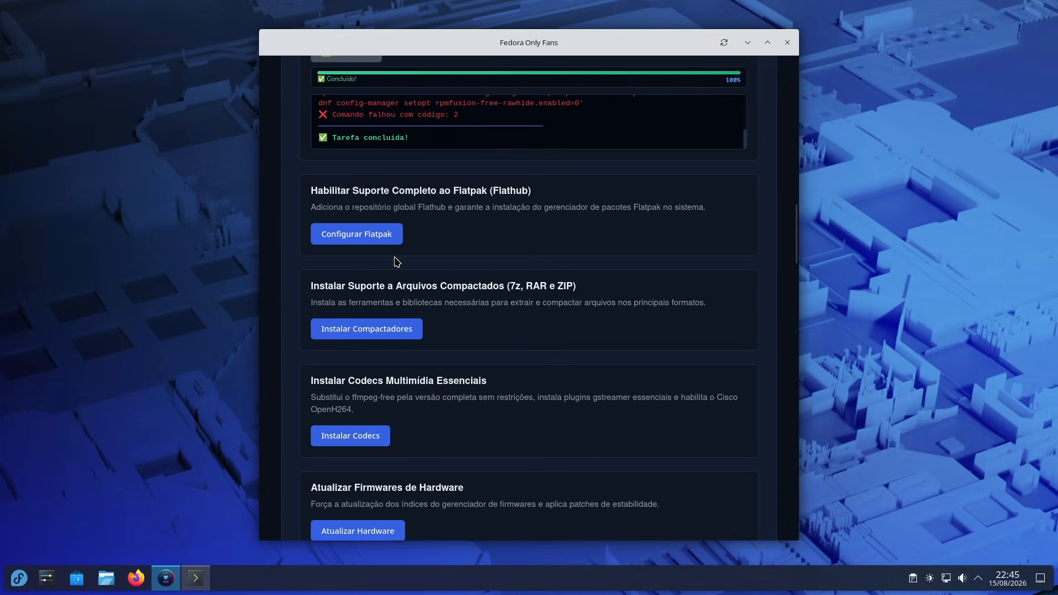
left_click(383, 232)
type("********")
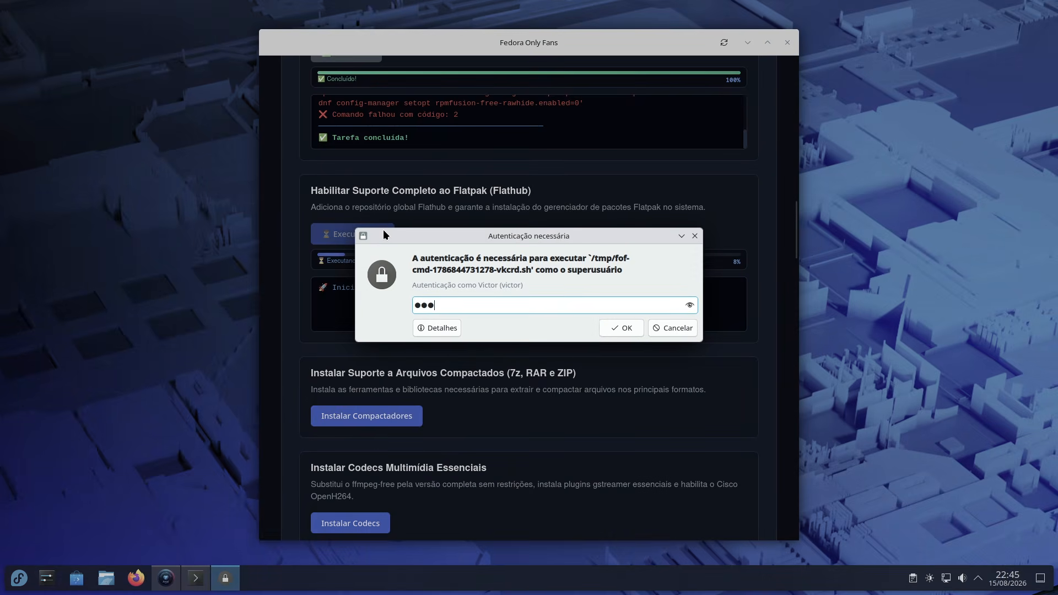
key("Return")
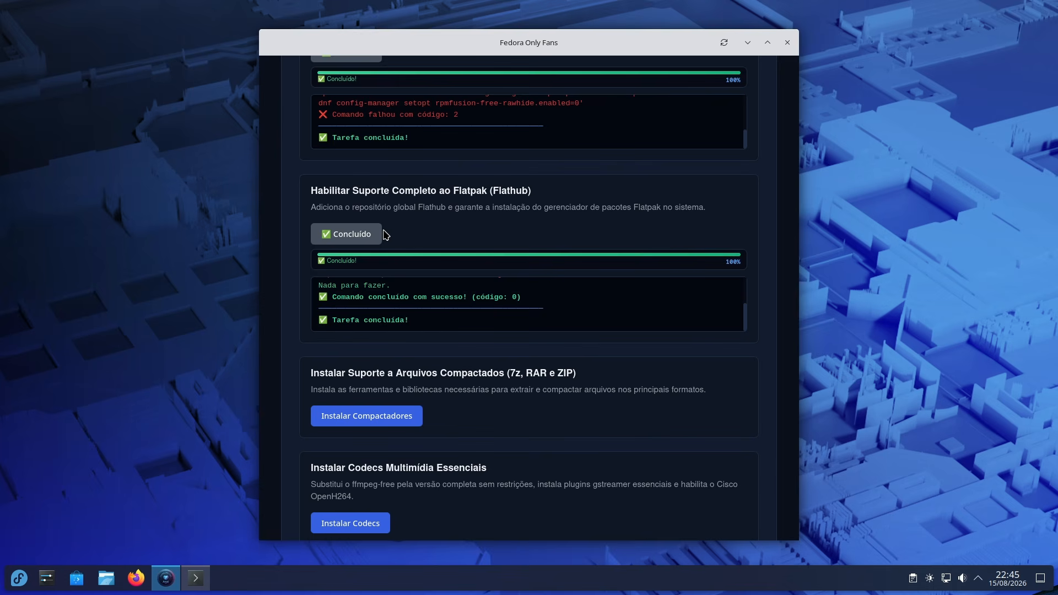
Step: Install support for 7z, RAR and ZIP compressed files, authorizing with the account password
scroll(386, 235, "down", 3)
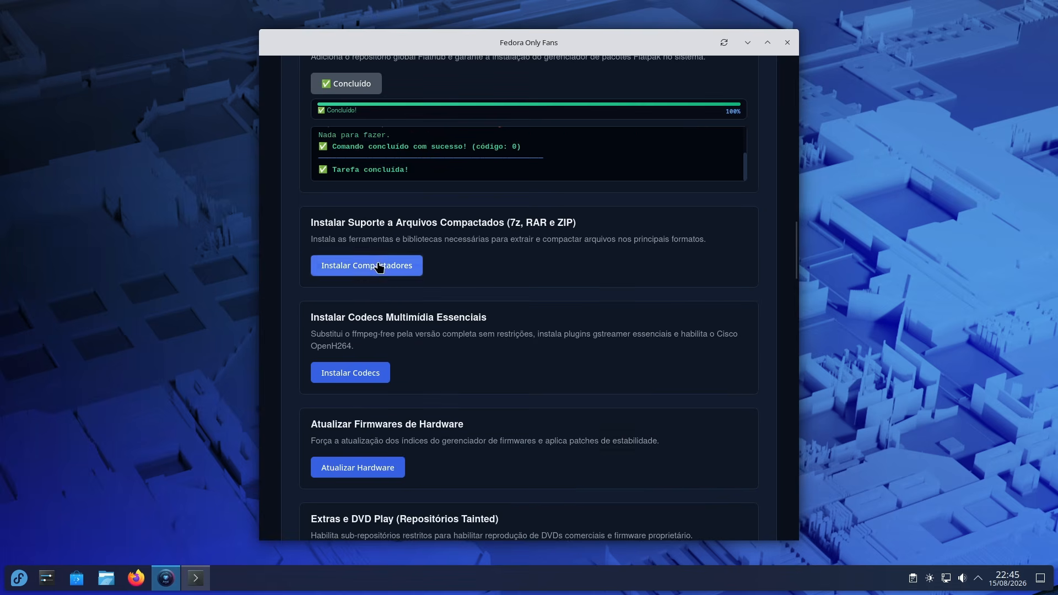
left_click(378, 264)
type("•••••••")
key("Return")
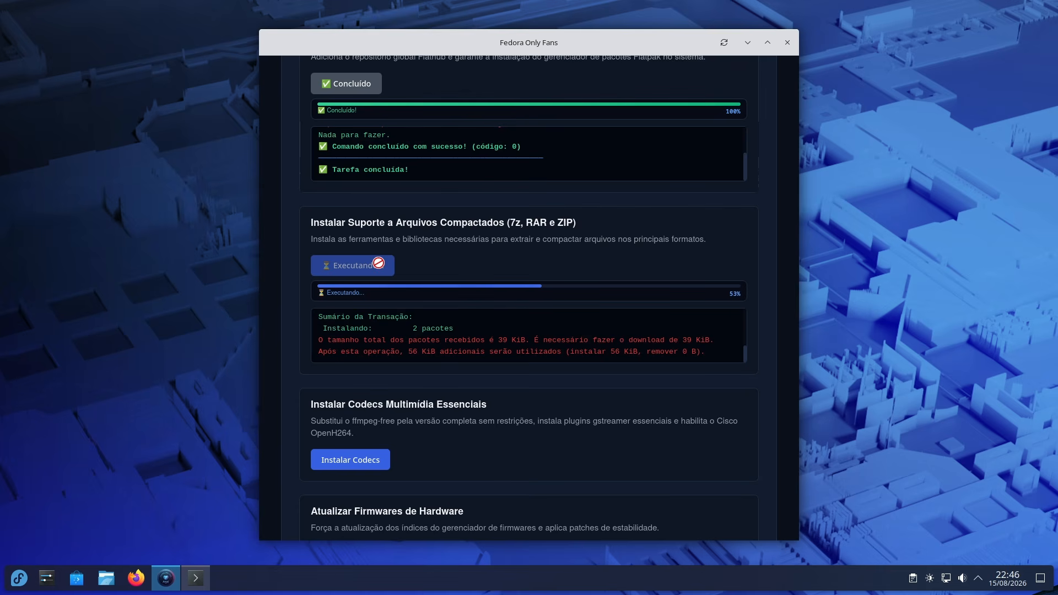
Step: Run the essential multimedia codecs installation, authorizing it with the account password
scroll(378, 264, "down", 1)
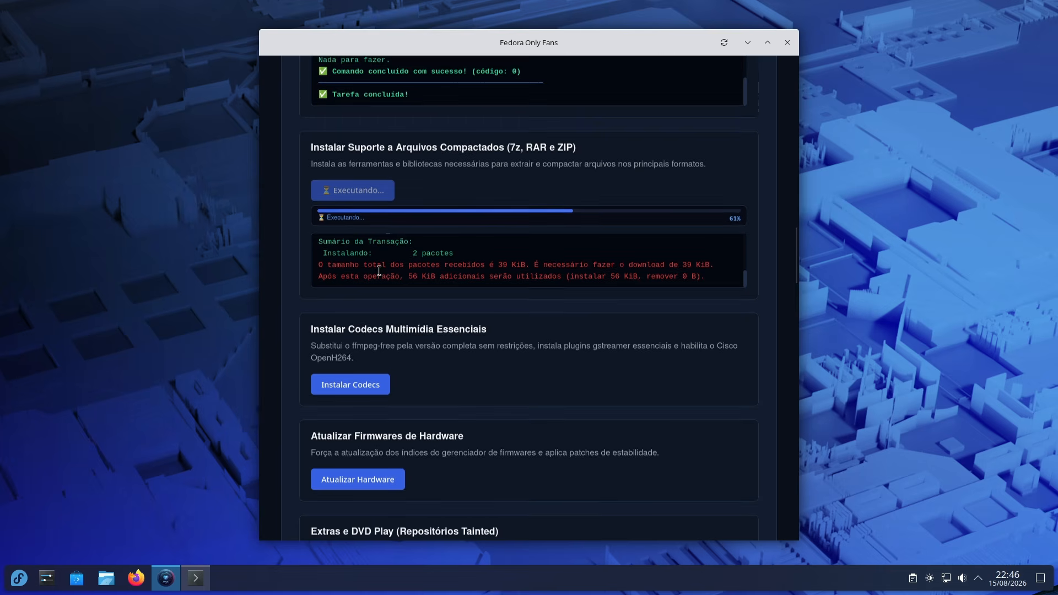
left_click(339, 390)
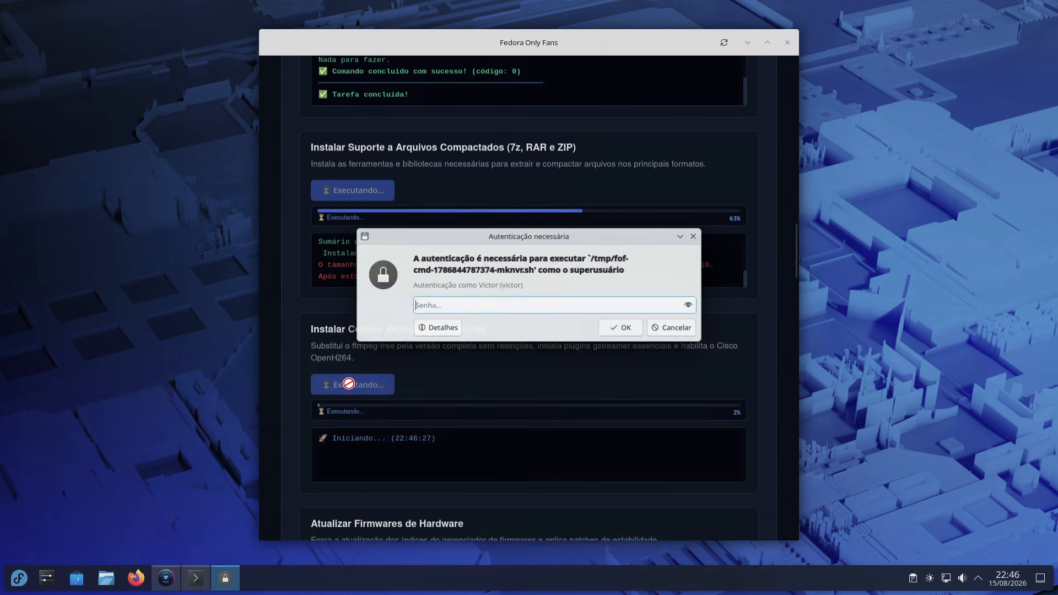
type("*******")
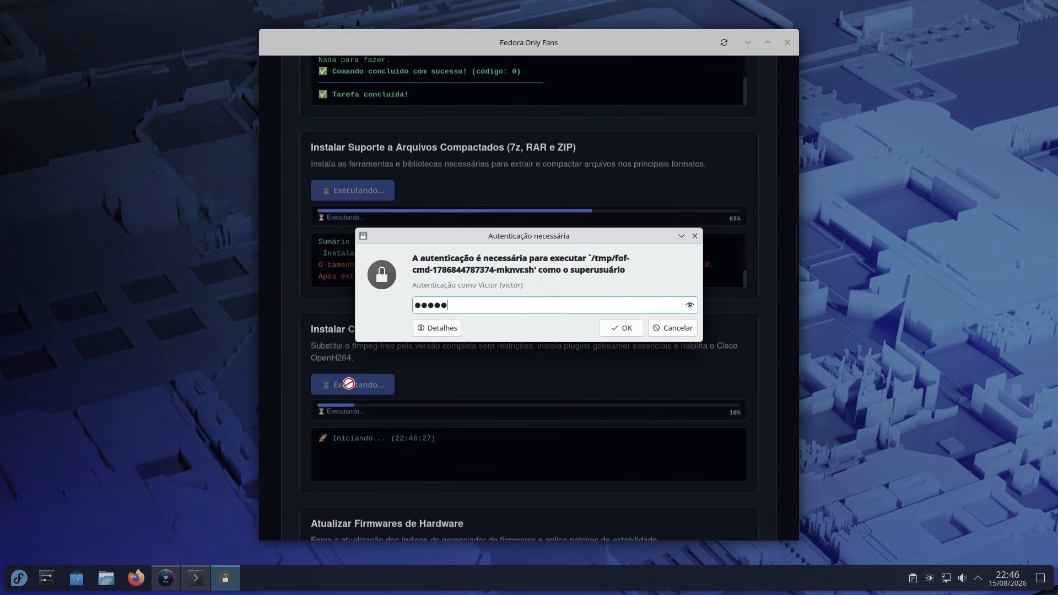
key("Return")
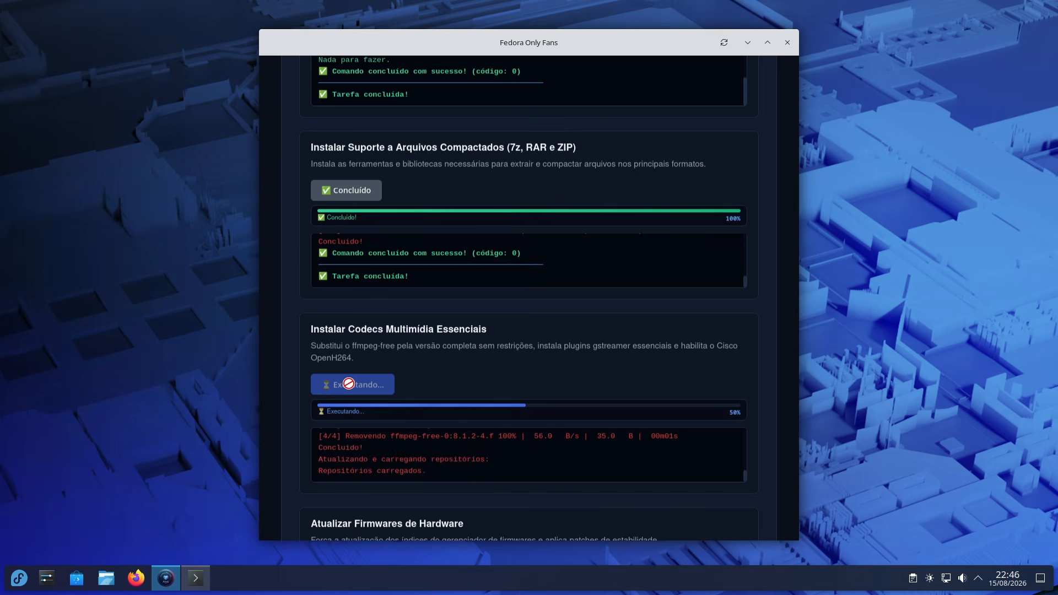
Step: Run the hardware firmware update in the repositories and codecs stage
scroll(388, 224, "down", 5)
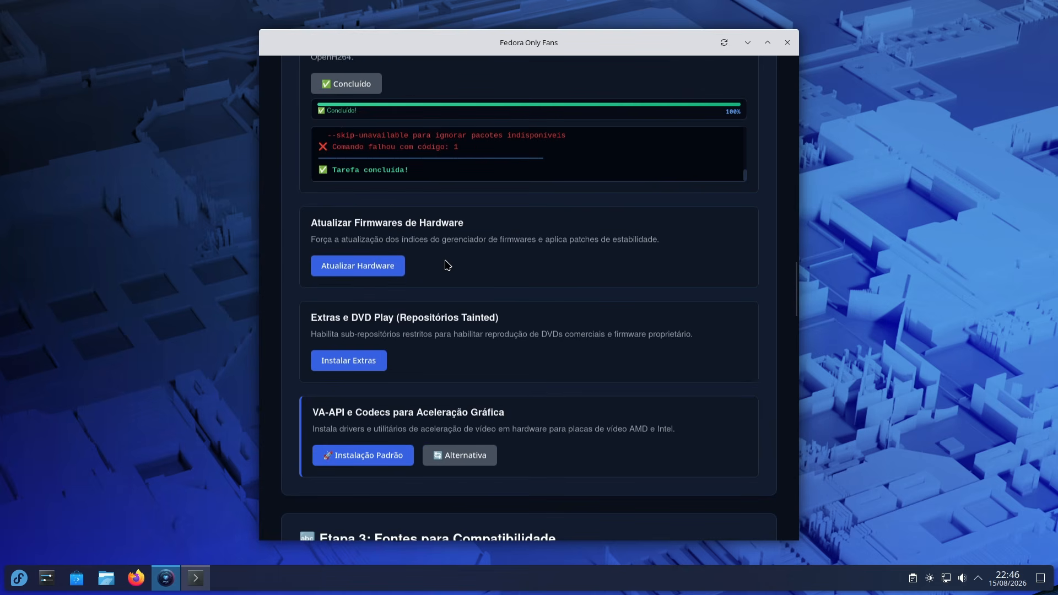
left_click(394, 267)
key("Return")
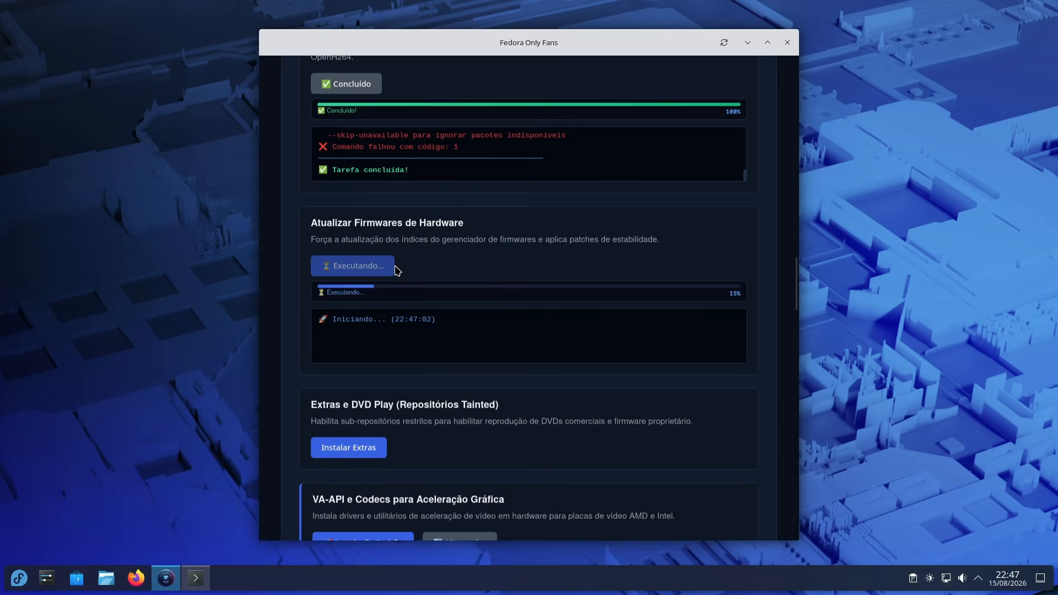
Step: Run the extras and DVD playback installation from the Tainted repositories, authorizing with the account password
scroll(397, 270, "down", 3)
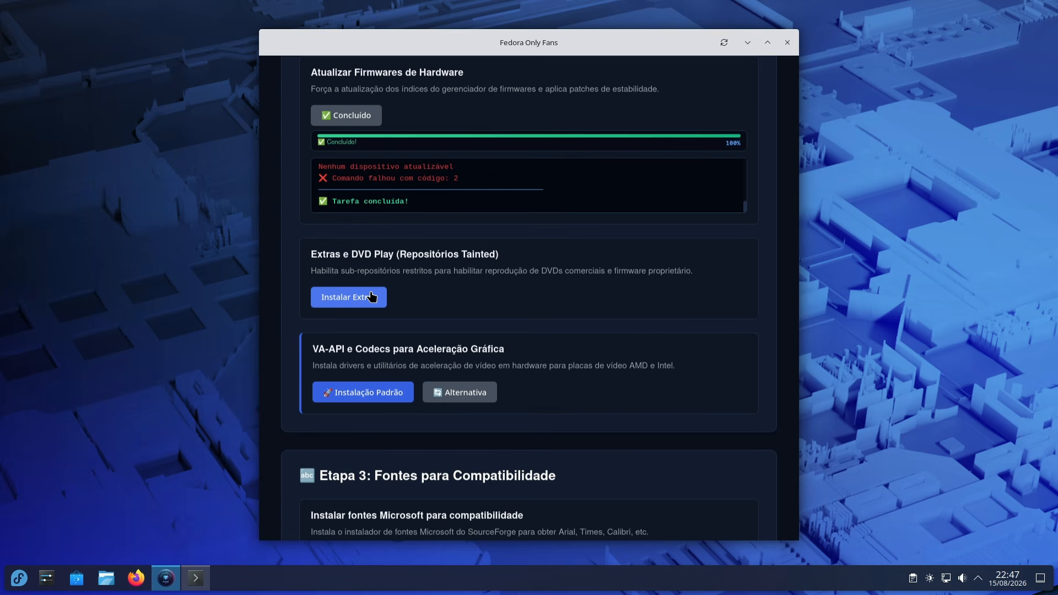
left_click(371, 297)
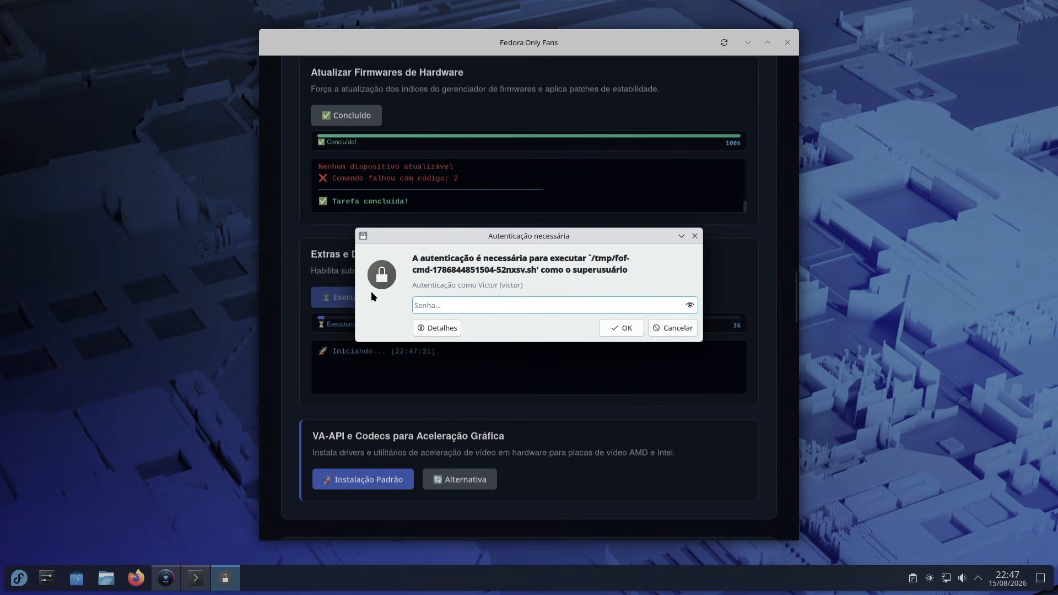
type("●●●●●")
key("Return")
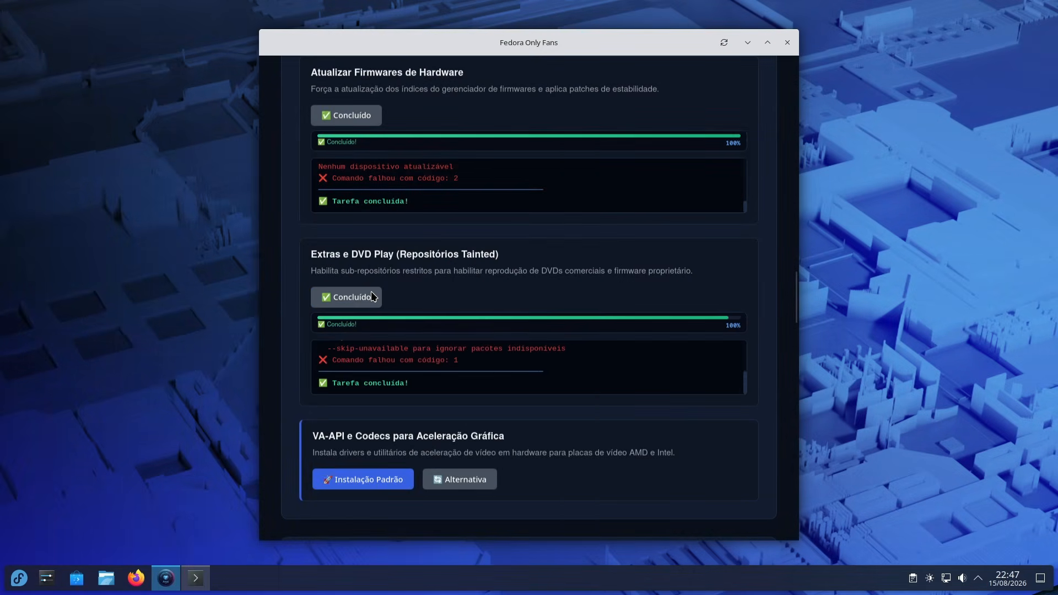
Step: Run the standard installation of VA-API and graphics acceleration codecs for AMD and Intel, authorizing with the account password
scroll(394, 302, "down", 4)
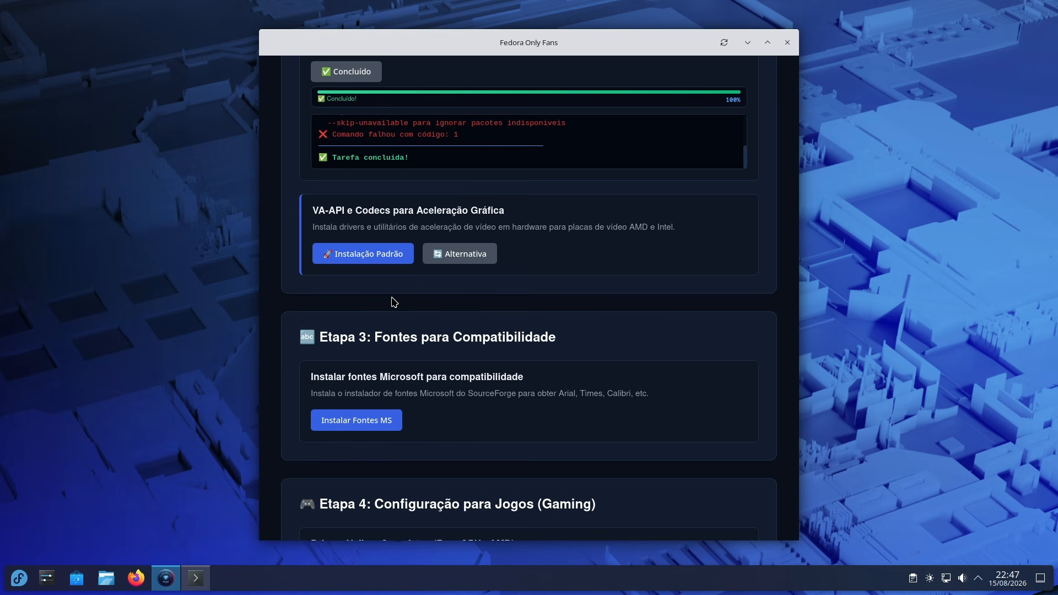
left_click_drag(312, 227, 679, 226)
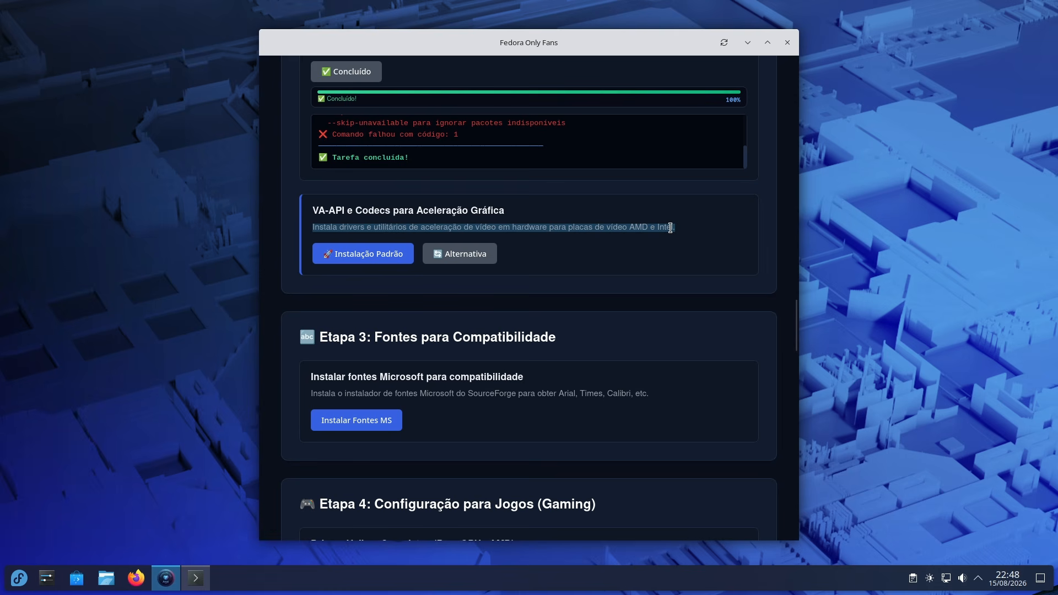
left_click(486, 229)
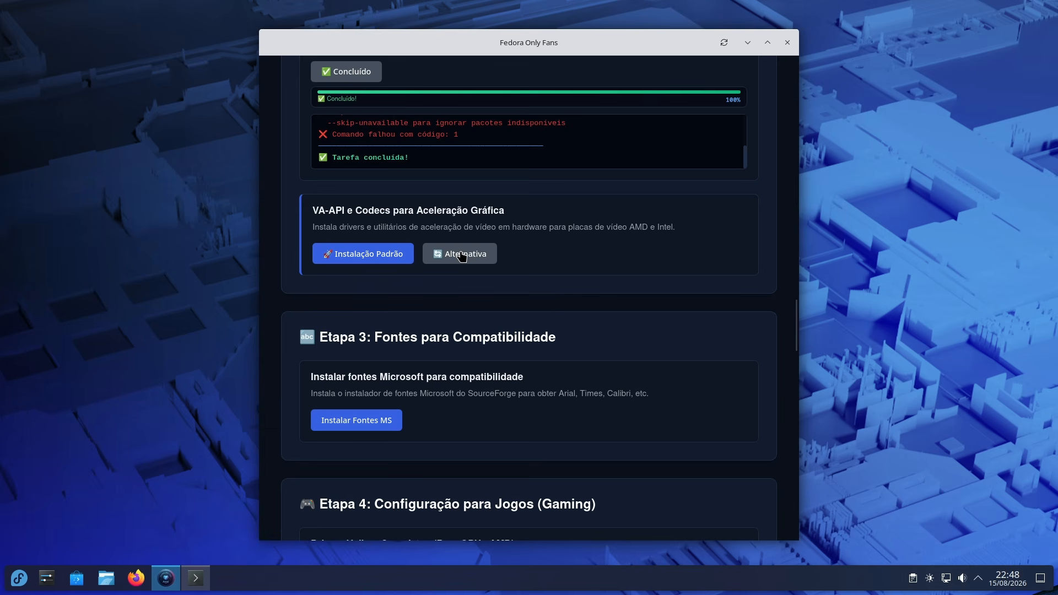
left_click(375, 254)
type("******")
key("Return")
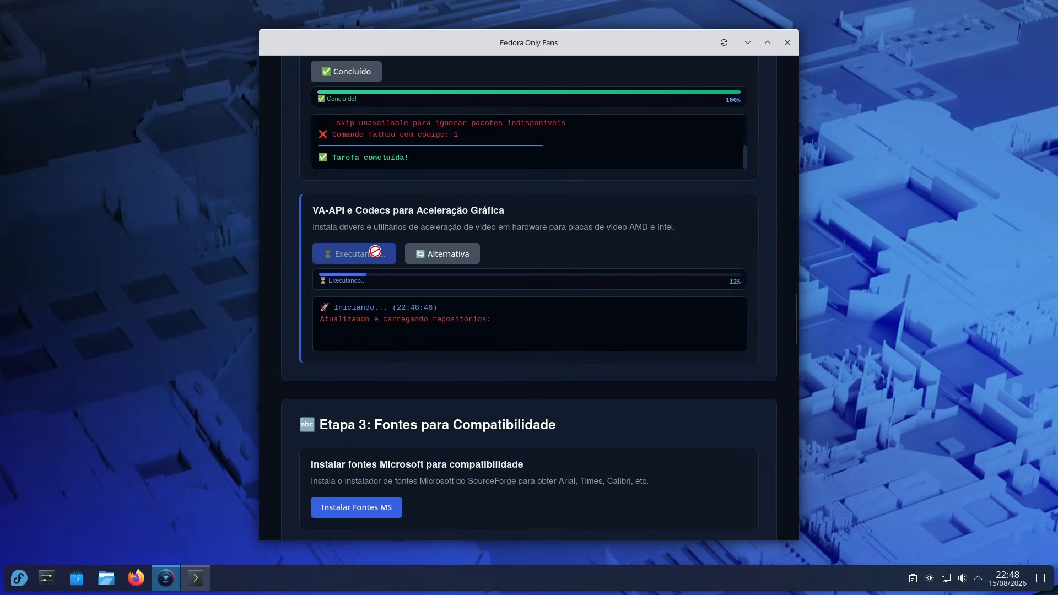
Step: Run the Microsoft compatibility fonts installation in stage 3, authorizing with the account password
scroll(380, 254, "down", 4)
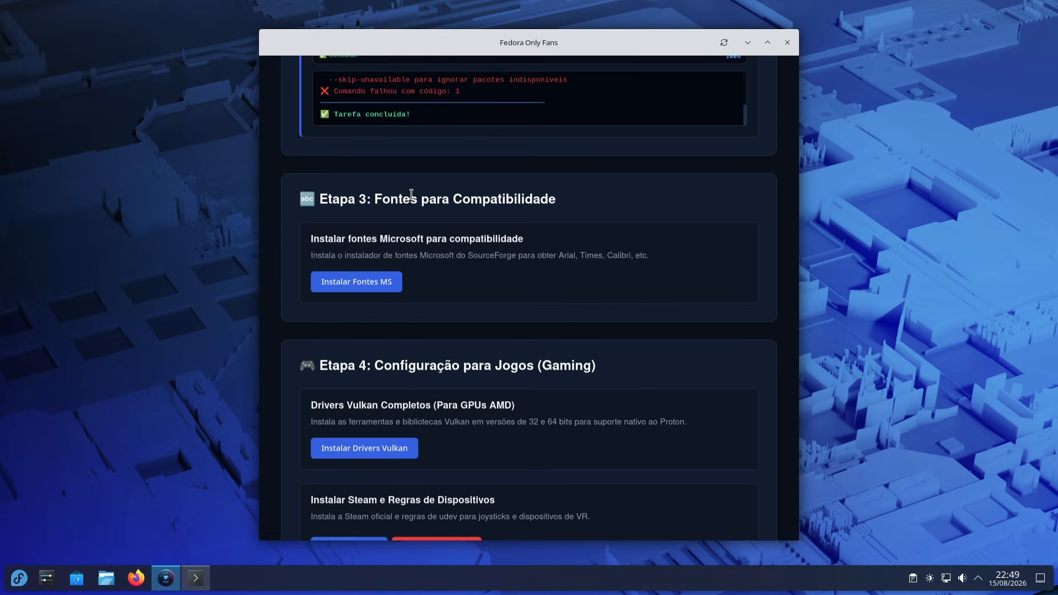
left_click(373, 282)
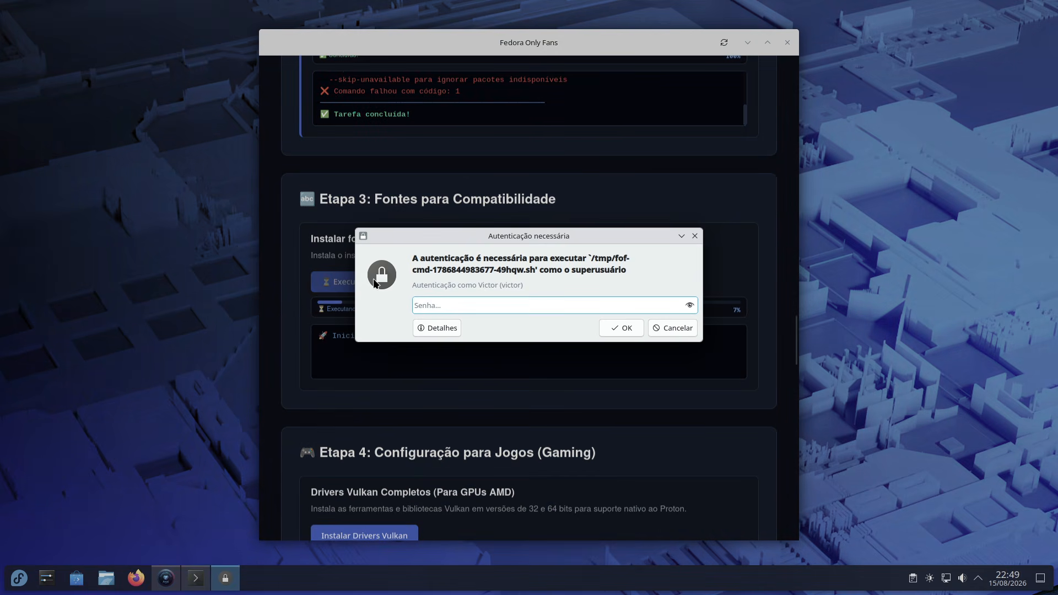
type("******")
key("Return")
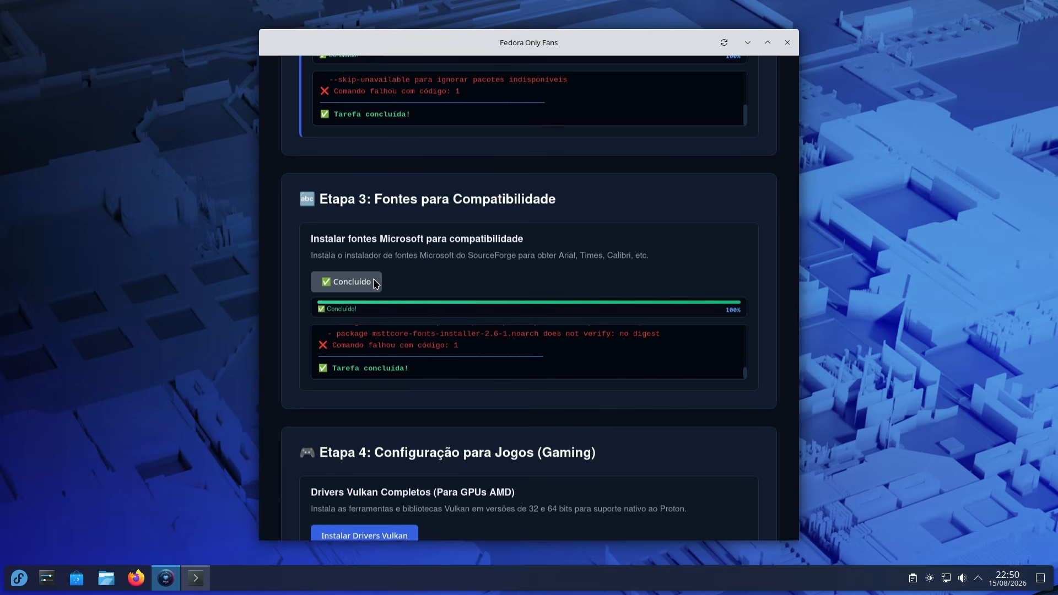
Step: Install the complete Vulkan drivers for AMD GPUs in the gaming stage, authorizing with the account password
scroll(372, 284, "down", 4)
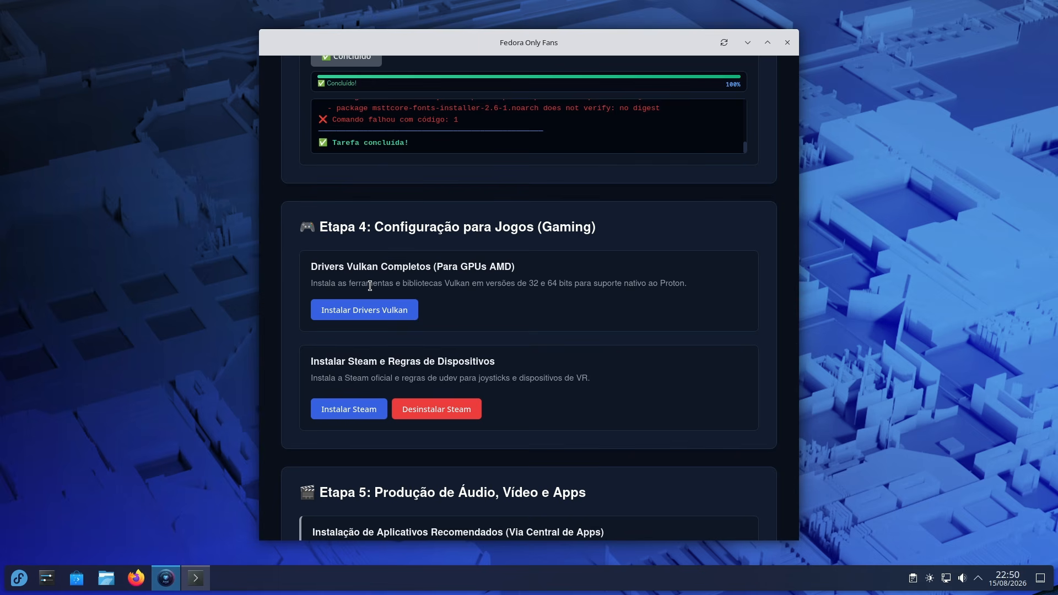
left_click(365, 309)
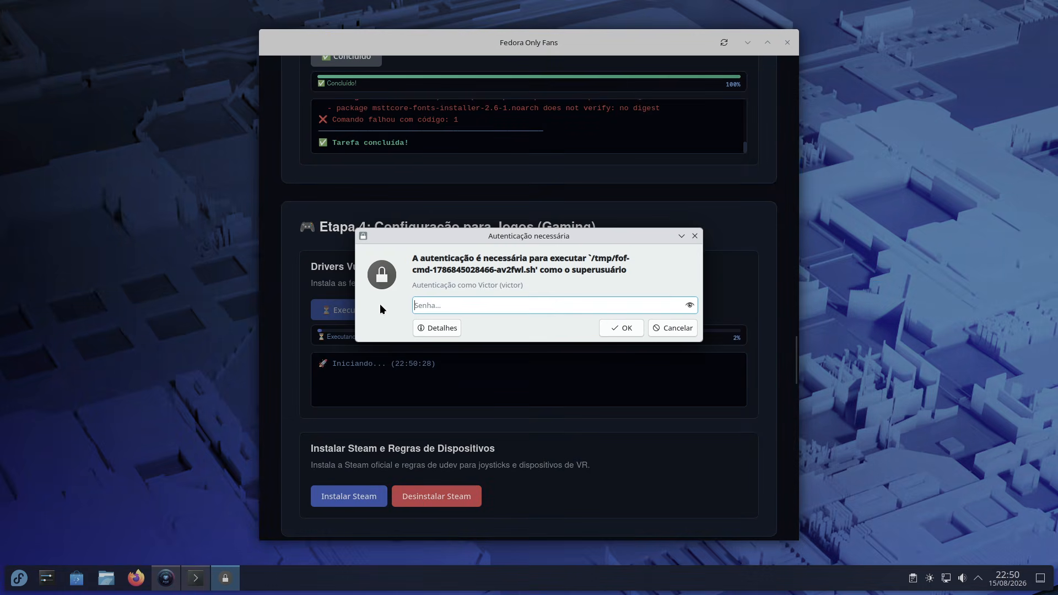
type("********")
key("Return")
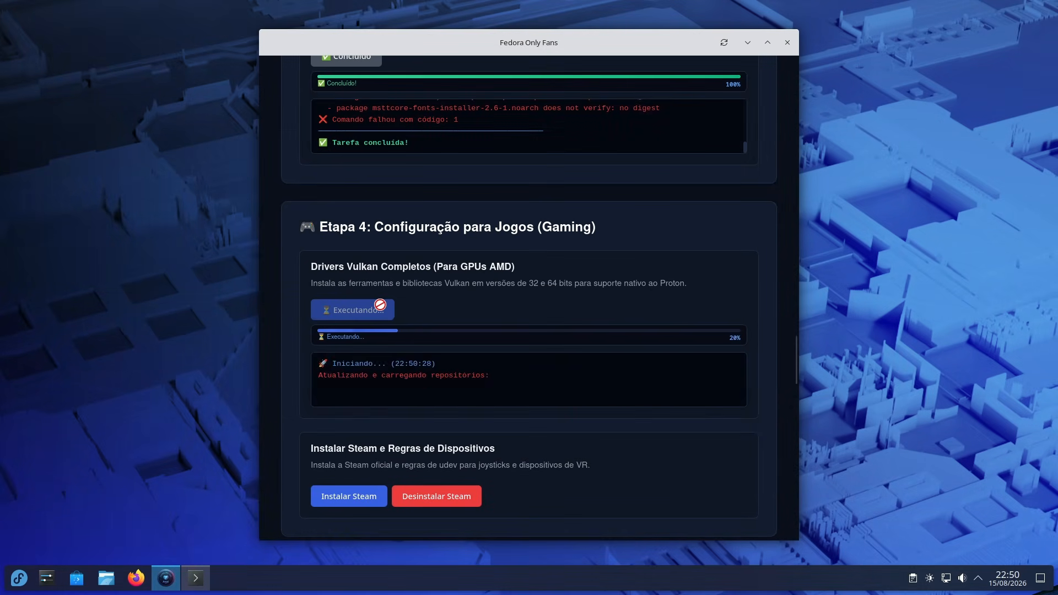
Step: Install Steam and its device rules in the gaming stage, authorizing with the account password
scroll(384, 306, "down", 3)
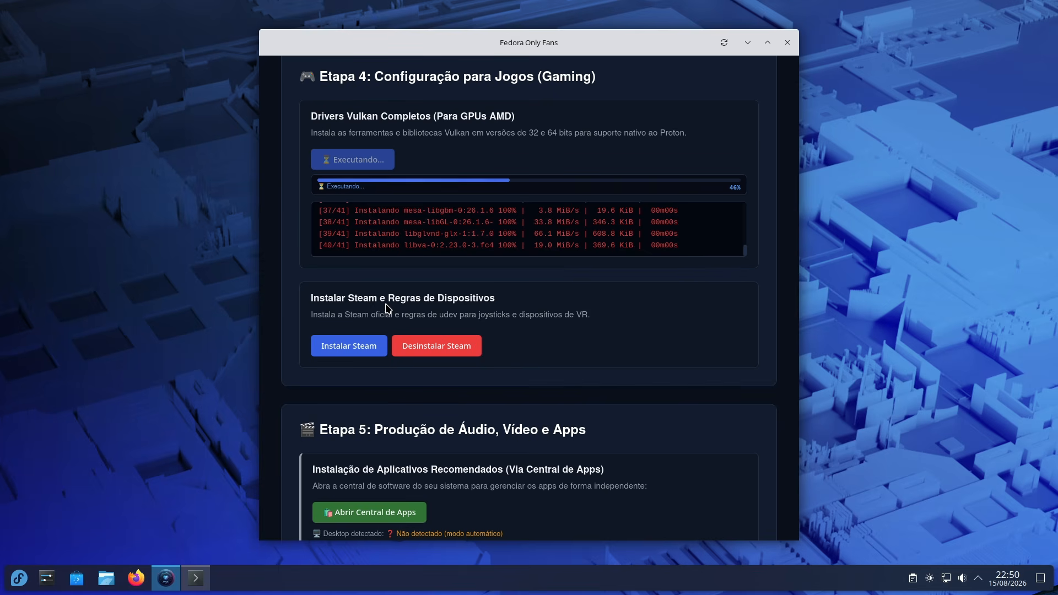
left_click(339, 347)
type("*******")
key("Return")
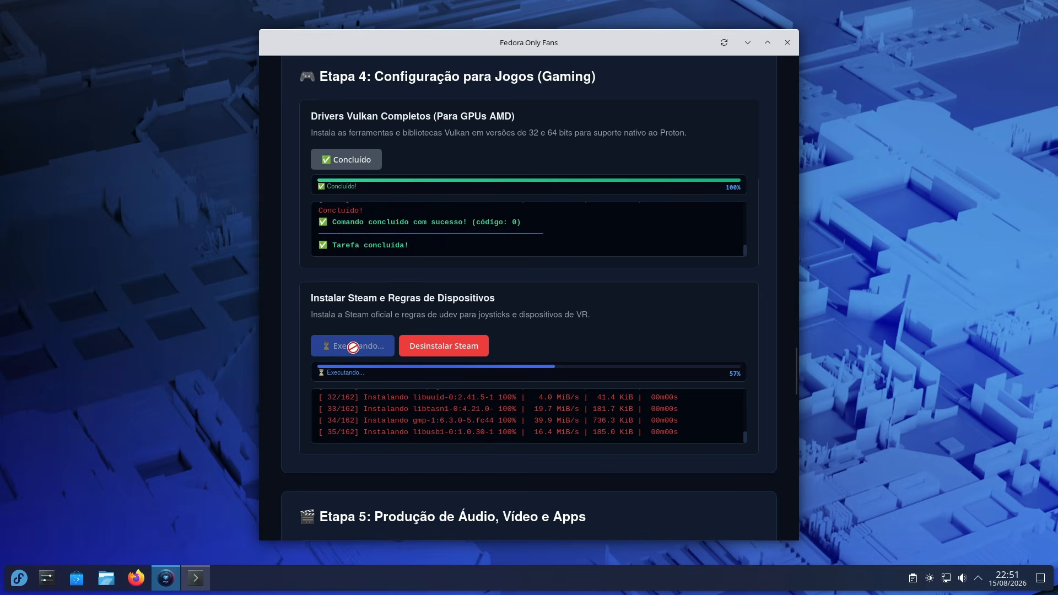
Step: Run the OBS Studio virtual camera installation in stage 5, authorizing with the account password
scroll(352, 347, "down", 3)
scroll(356, 347, "down", 2)
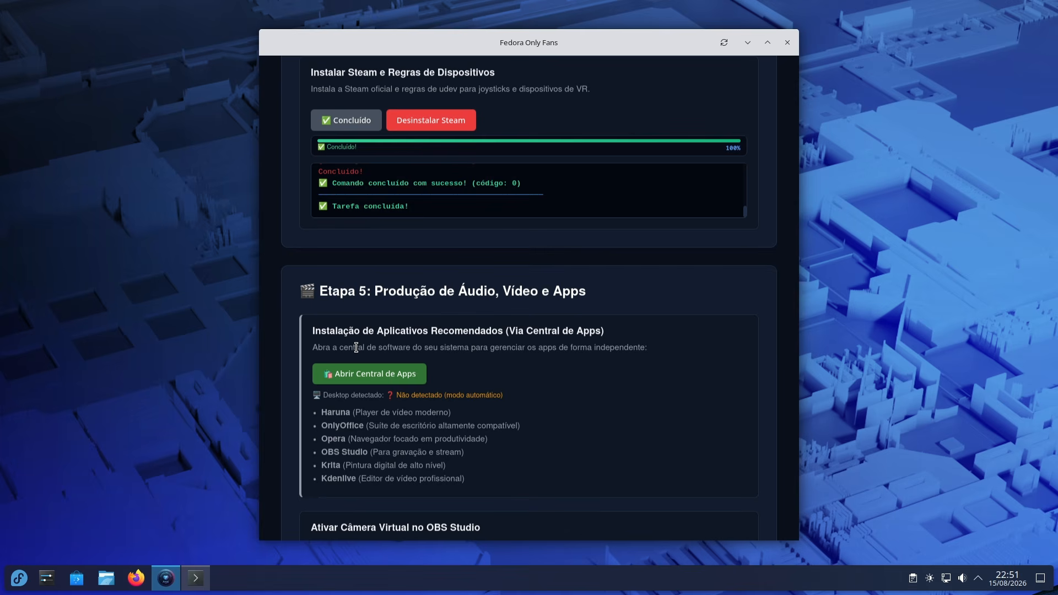
scroll(356, 347, "down", 5)
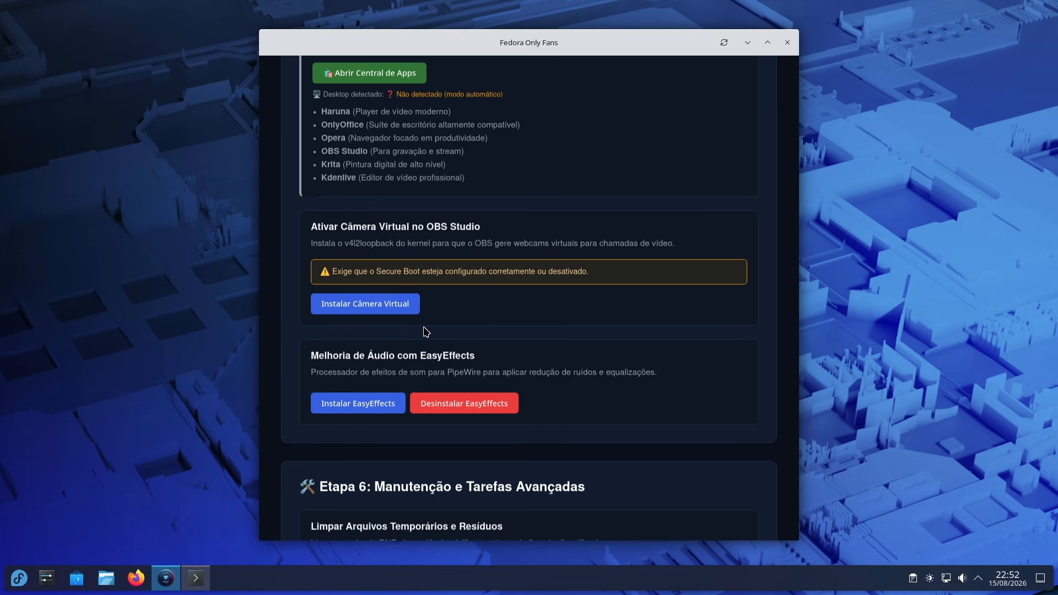
left_click(372, 302)
type("*****")
key("Return")
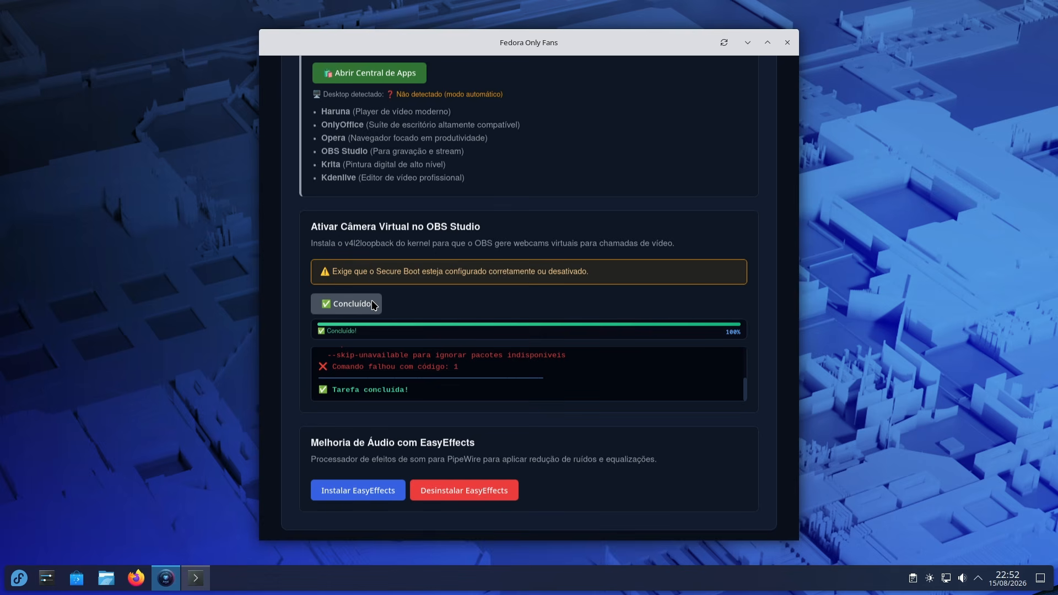
Step: Start the EasyEffects installation for audio enhancement in the audio, video and apps stage
scroll(394, 307, "down", 4)
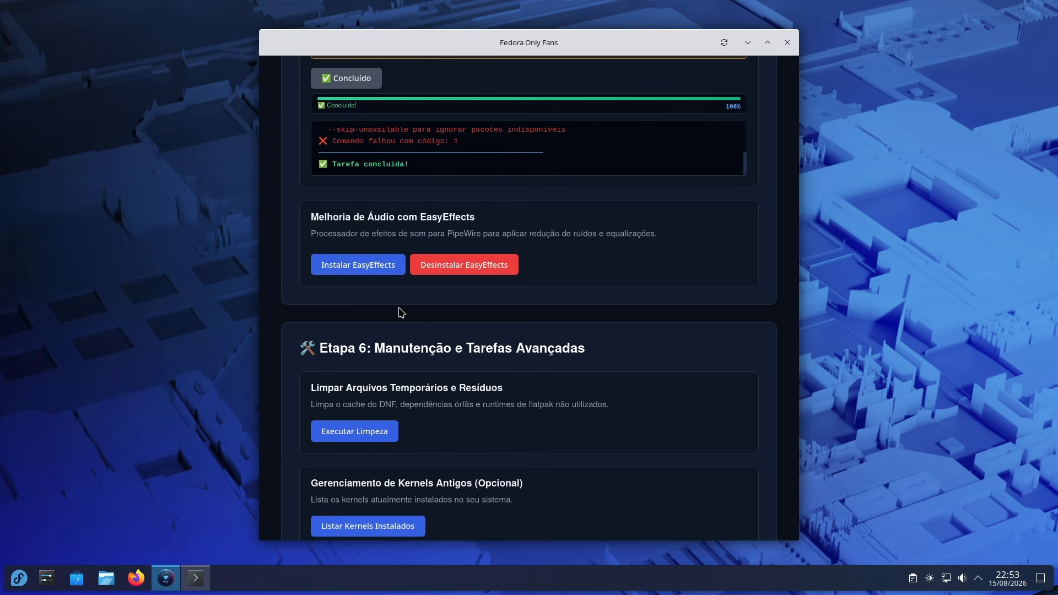
left_click(373, 267)
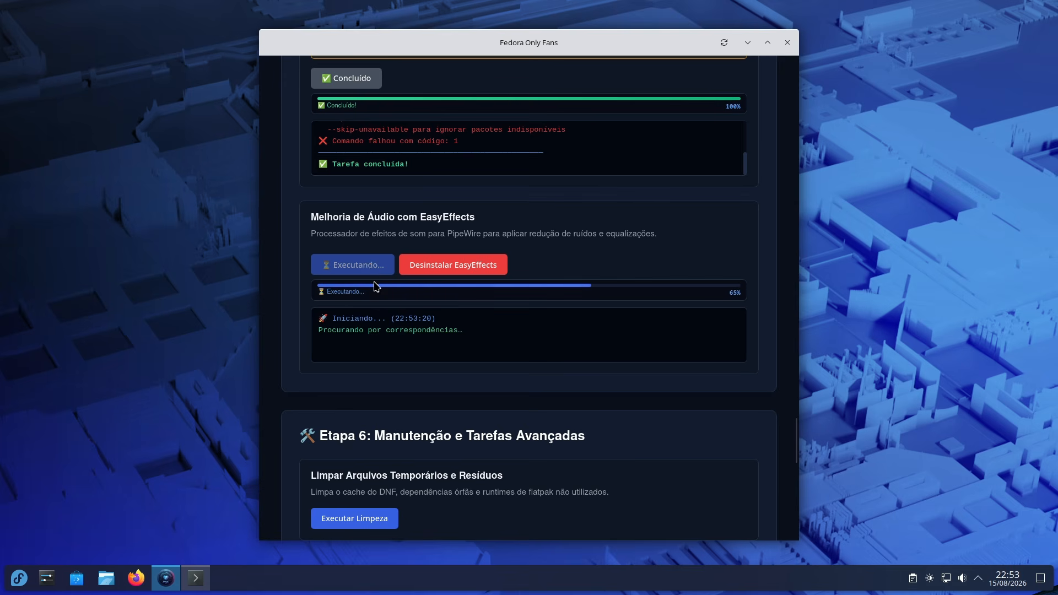
Step: Run the cleanup of temporary files and leftovers in the maintenance stage, authorizing with the account password
scroll(376, 284, "down", 5)
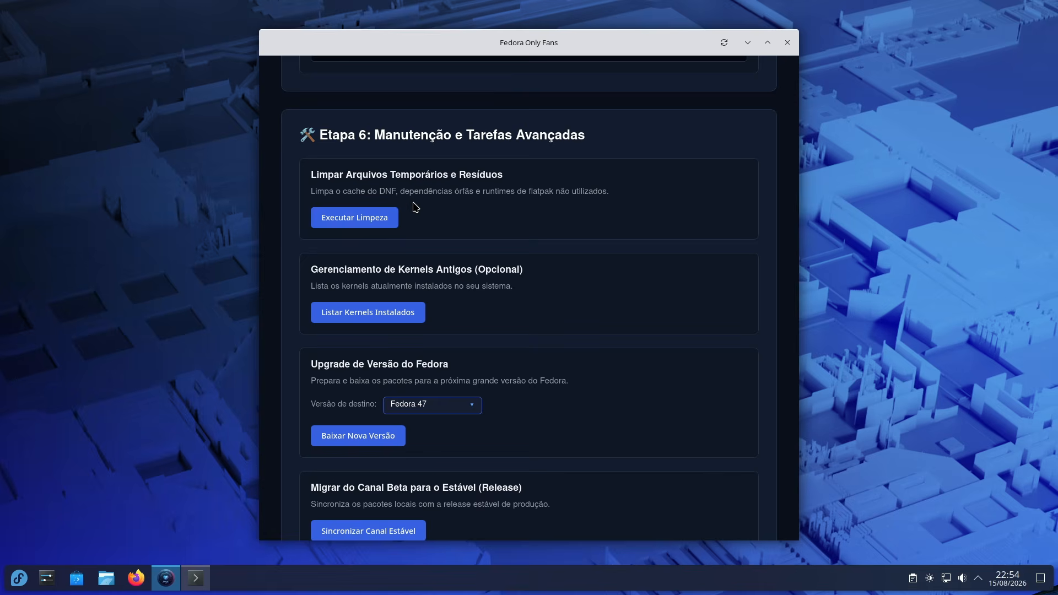
left_click(353, 217)
type("********")
key("Return")
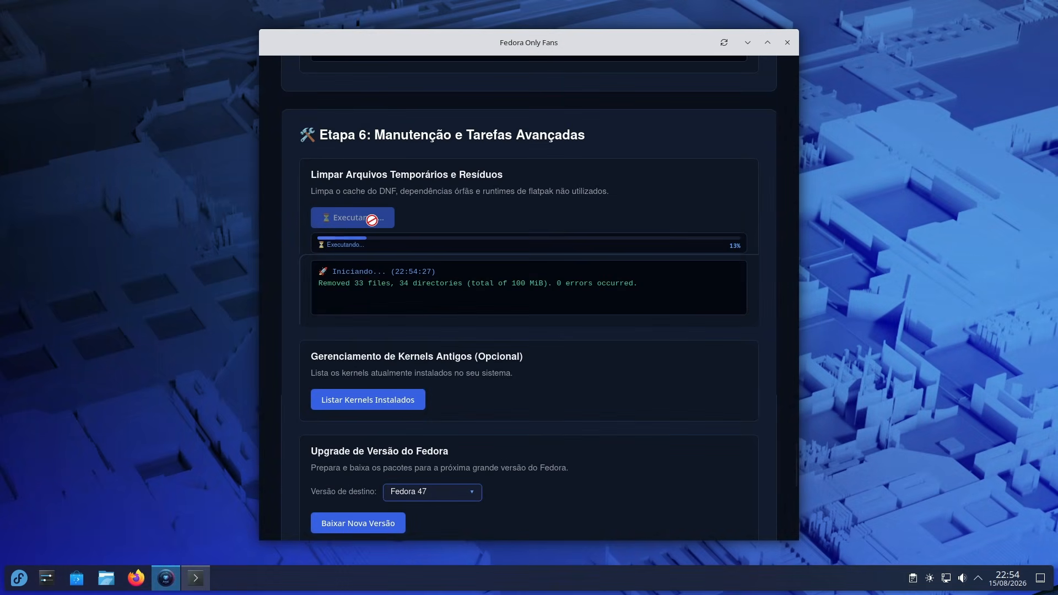
Step: List the installed kernels in the old kernel management section and examine the kernel versions in its output
scroll(373, 220, "down", 2)
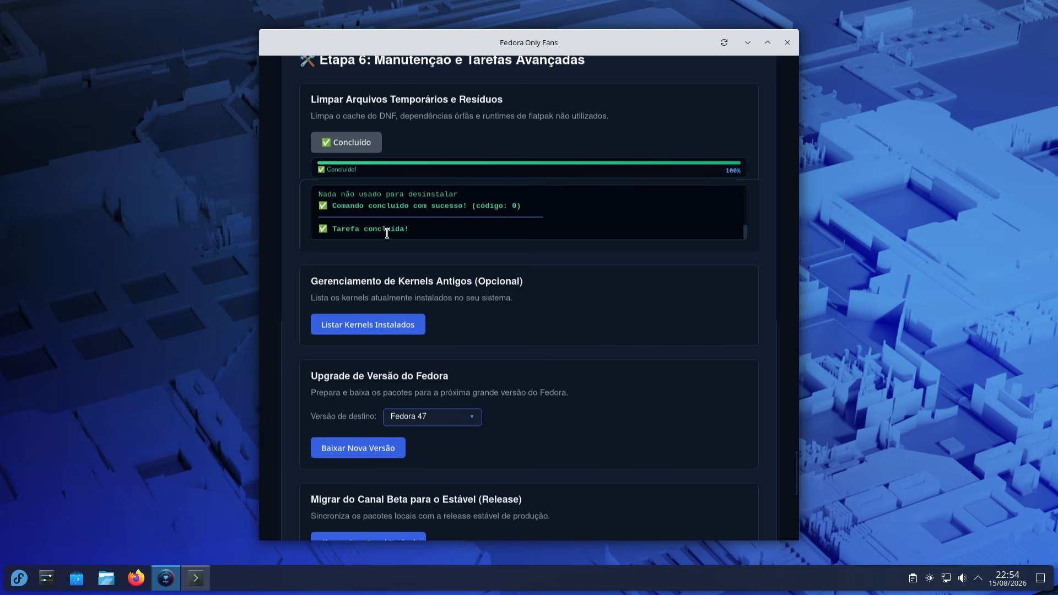
left_click(364, 324)
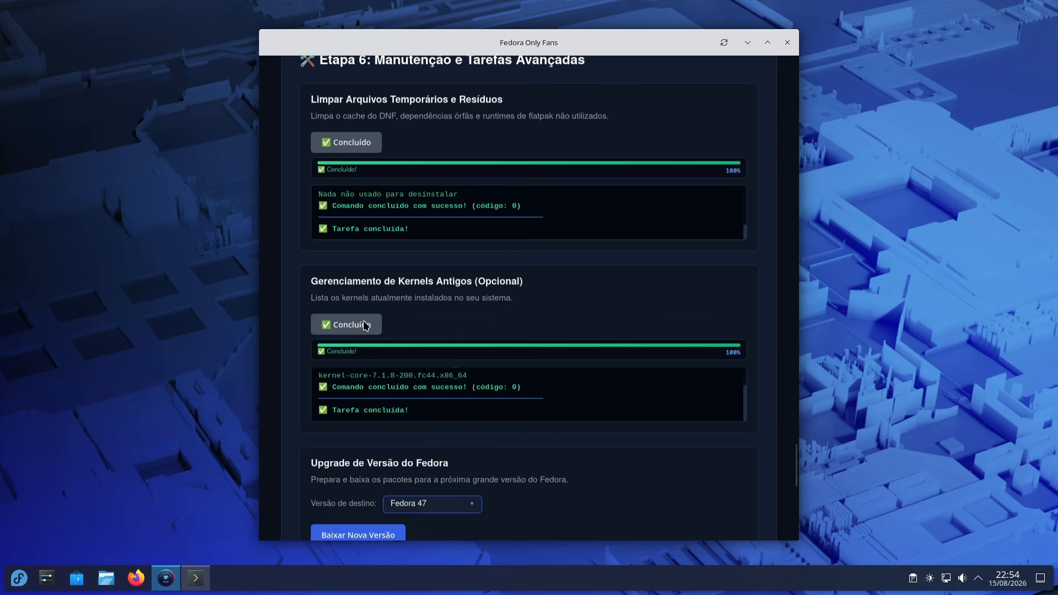
left_click_drag(745, 398, 746, 384)
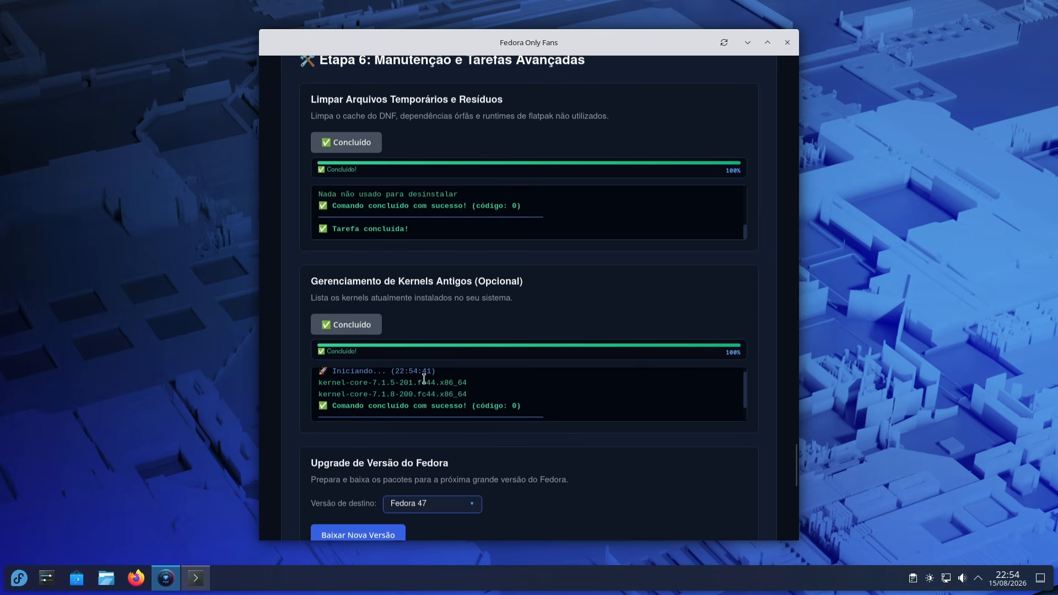
left_click_drag(377, 393, 399, 393)
left_click(441, 393)
scroll(438, 393, "down", 1)
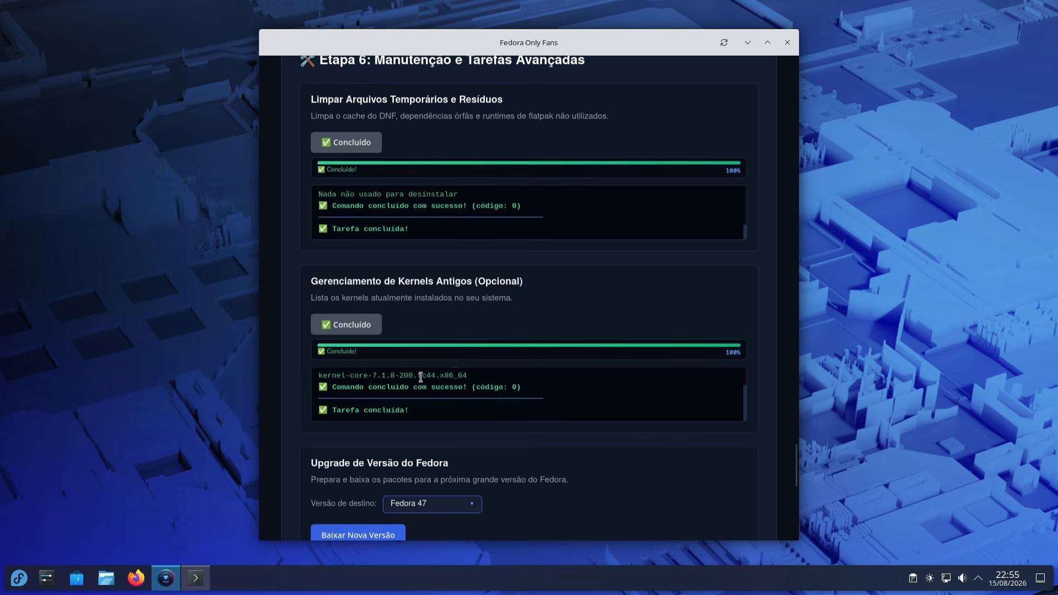
Step: Set the target version of the Fedora upgrade to Fedora 45 and go to the FOF maintenance stage
scroll(522, 318, "down", 4)
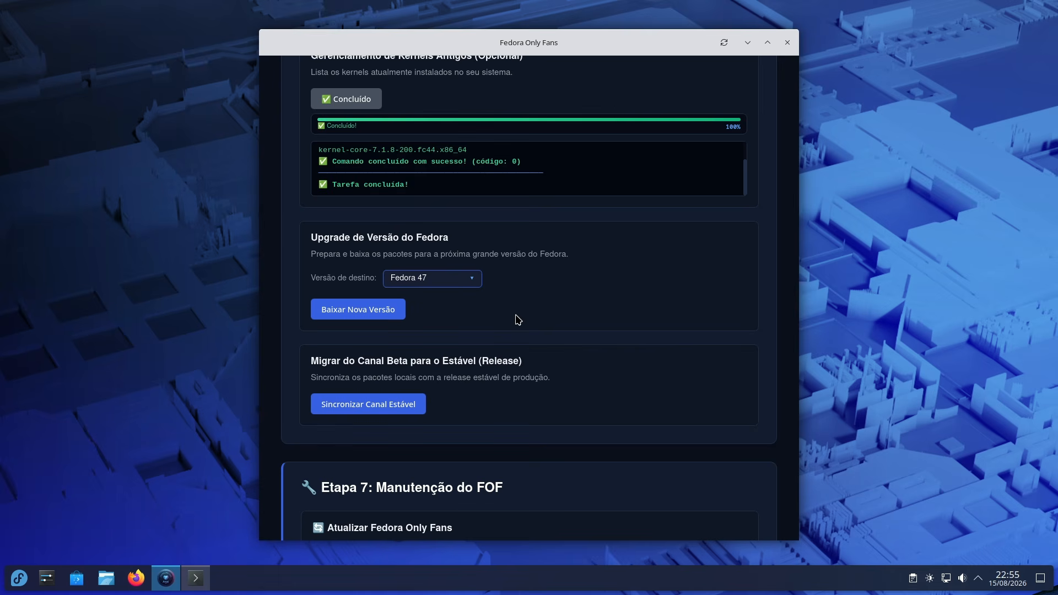
left_click(470, 278)
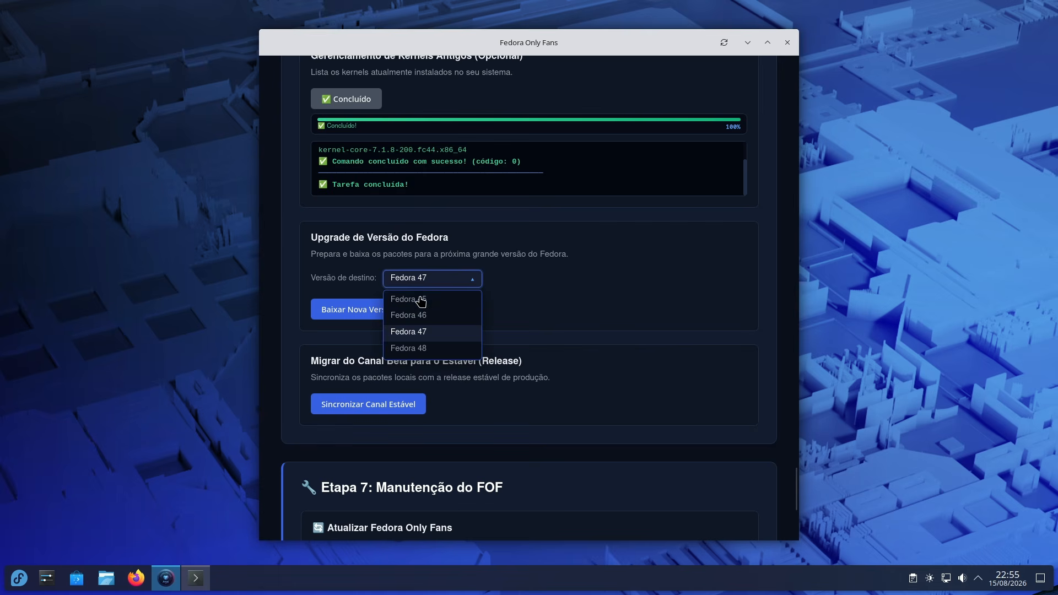
left_click(412, 304)
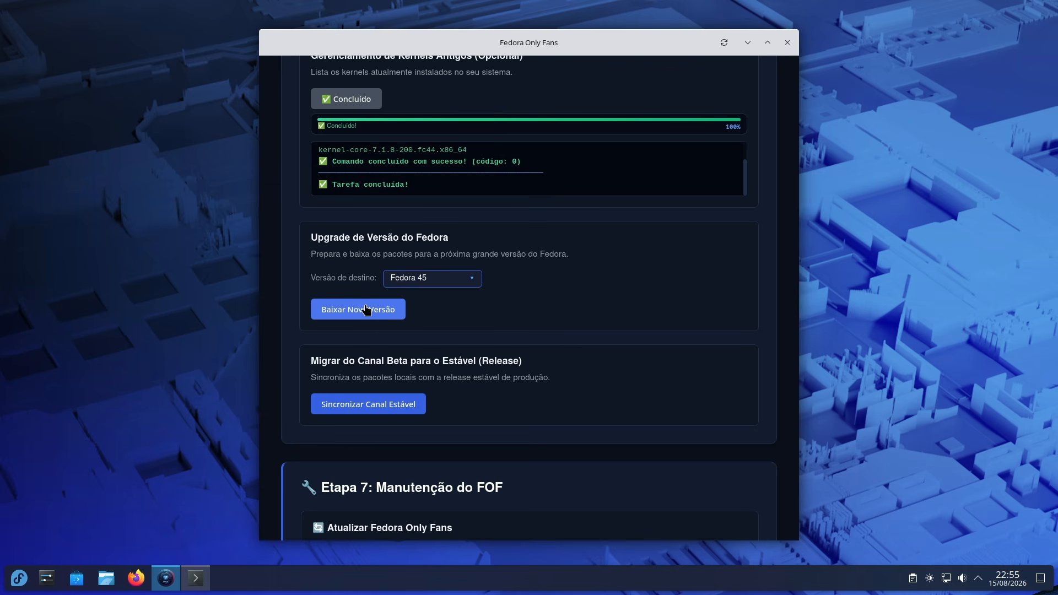
scroll(441, 300, "down", 2)
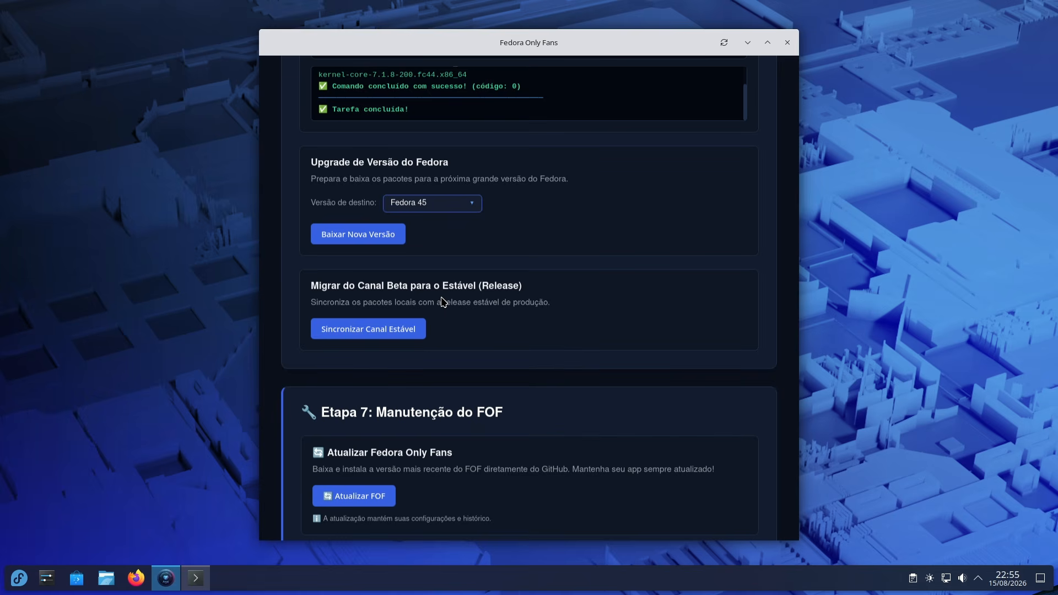
scroll(576, 235, "down", 3)
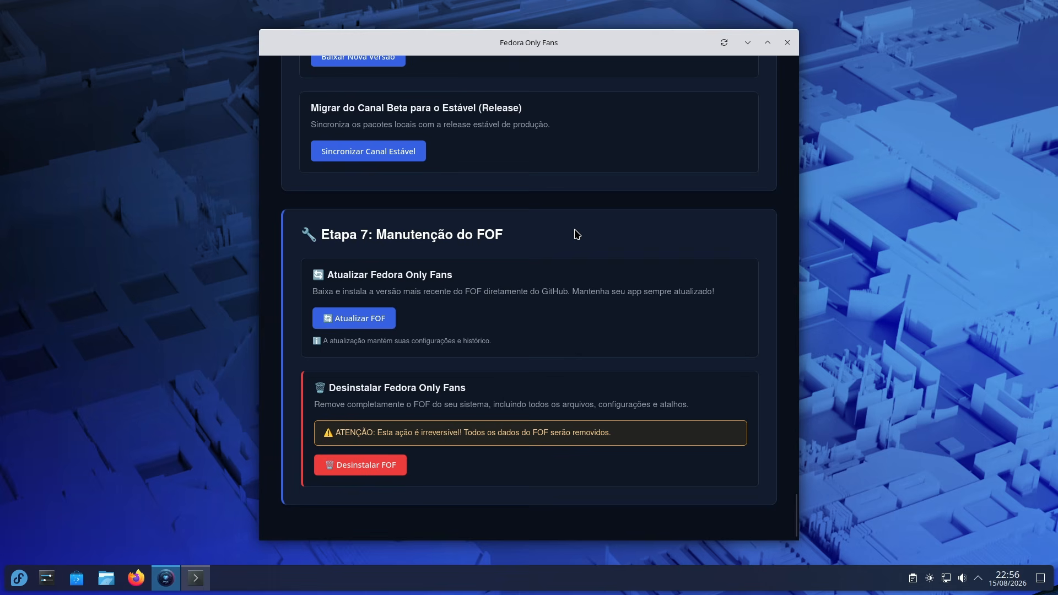